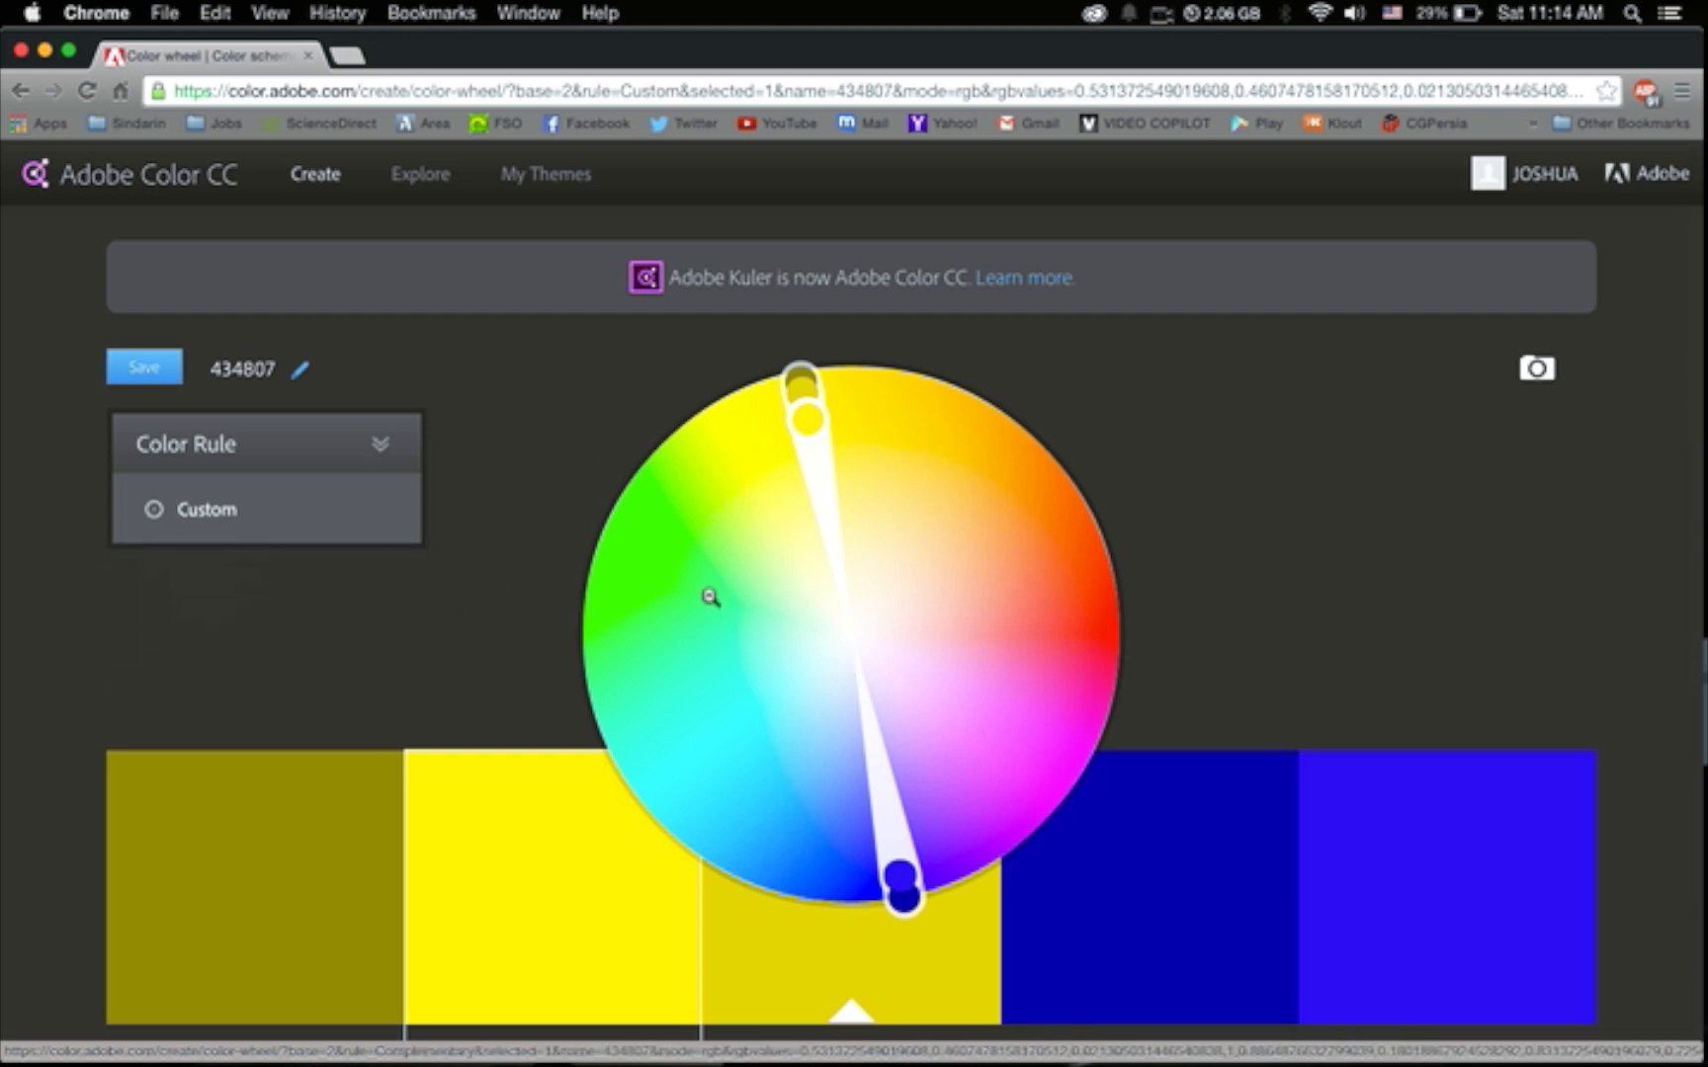
# Apply the Complementary color rule and move the bright yellow wheel handle to yellow-green.
pyautogui.moveTo(235, 529)
pyautogui.click(237, 585)
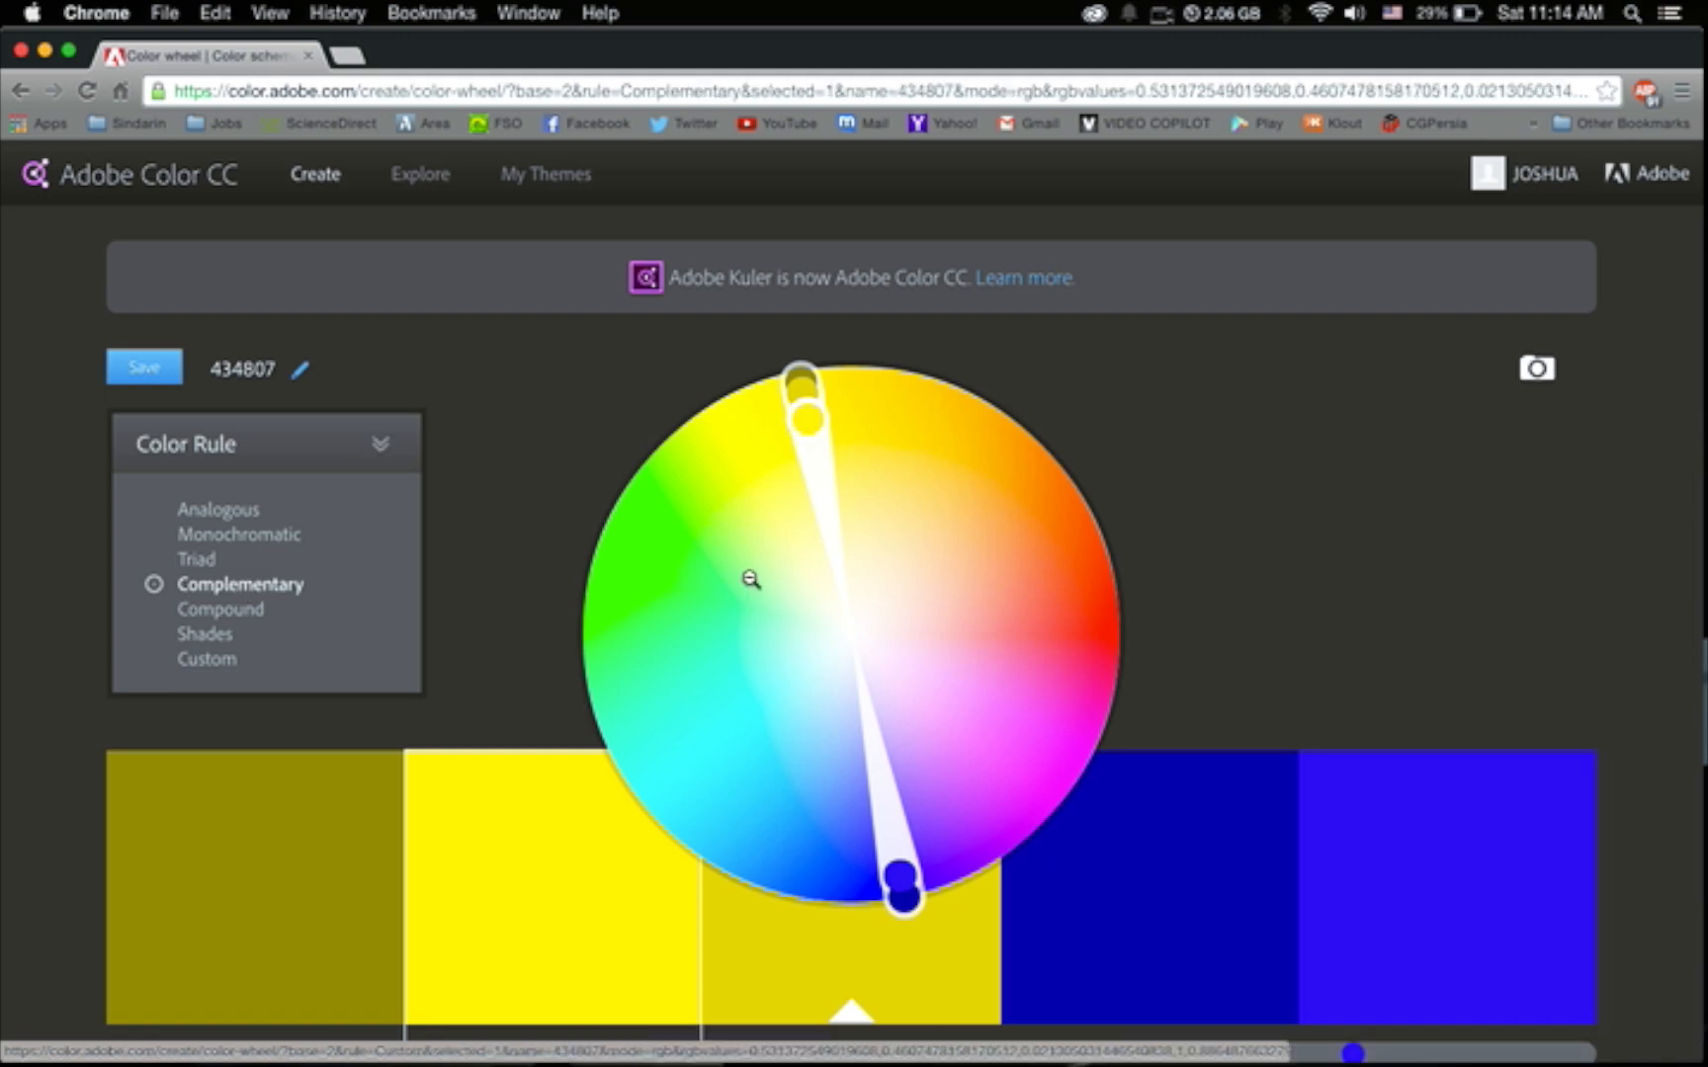
pyautogui.moveTo(809, 421); pyautogui.dragTo(679, 431)
# Try the Triad color rule on the theme, and switch it to the Compound rule.
pyautogui.moveTo(297, 530)
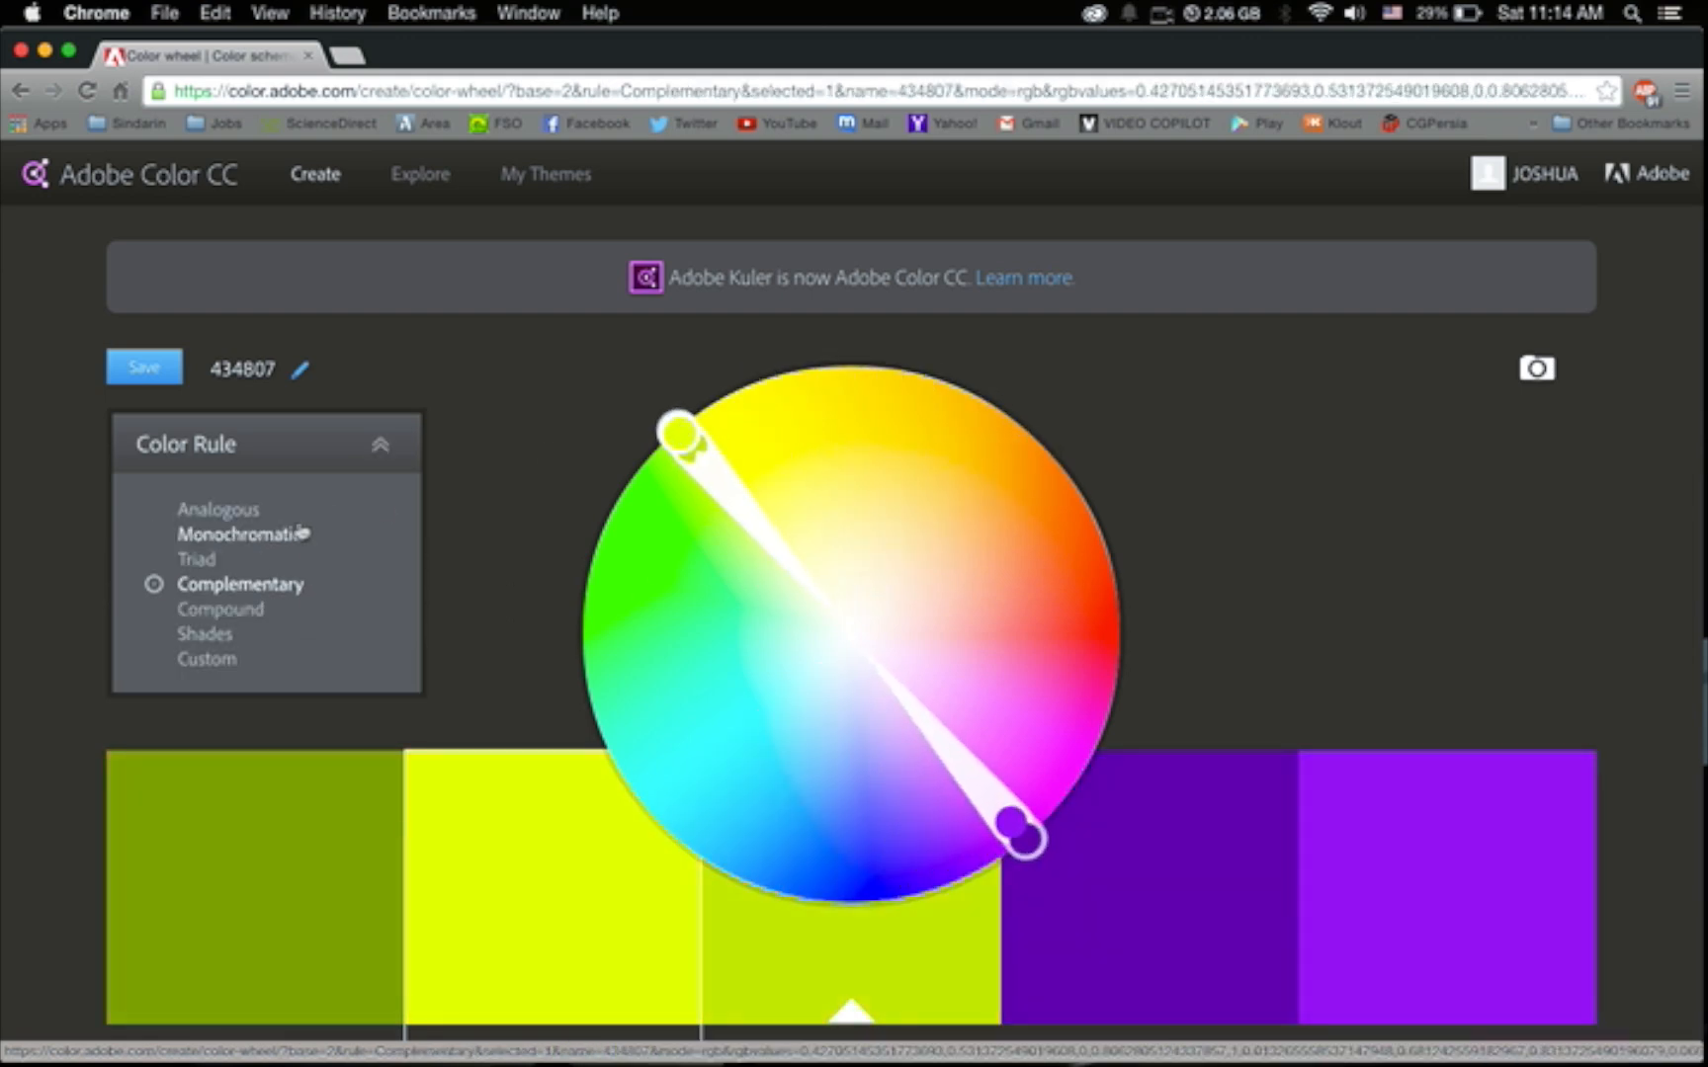
pyautogui.click(198, 559)
pyautogui.click(218, 612)
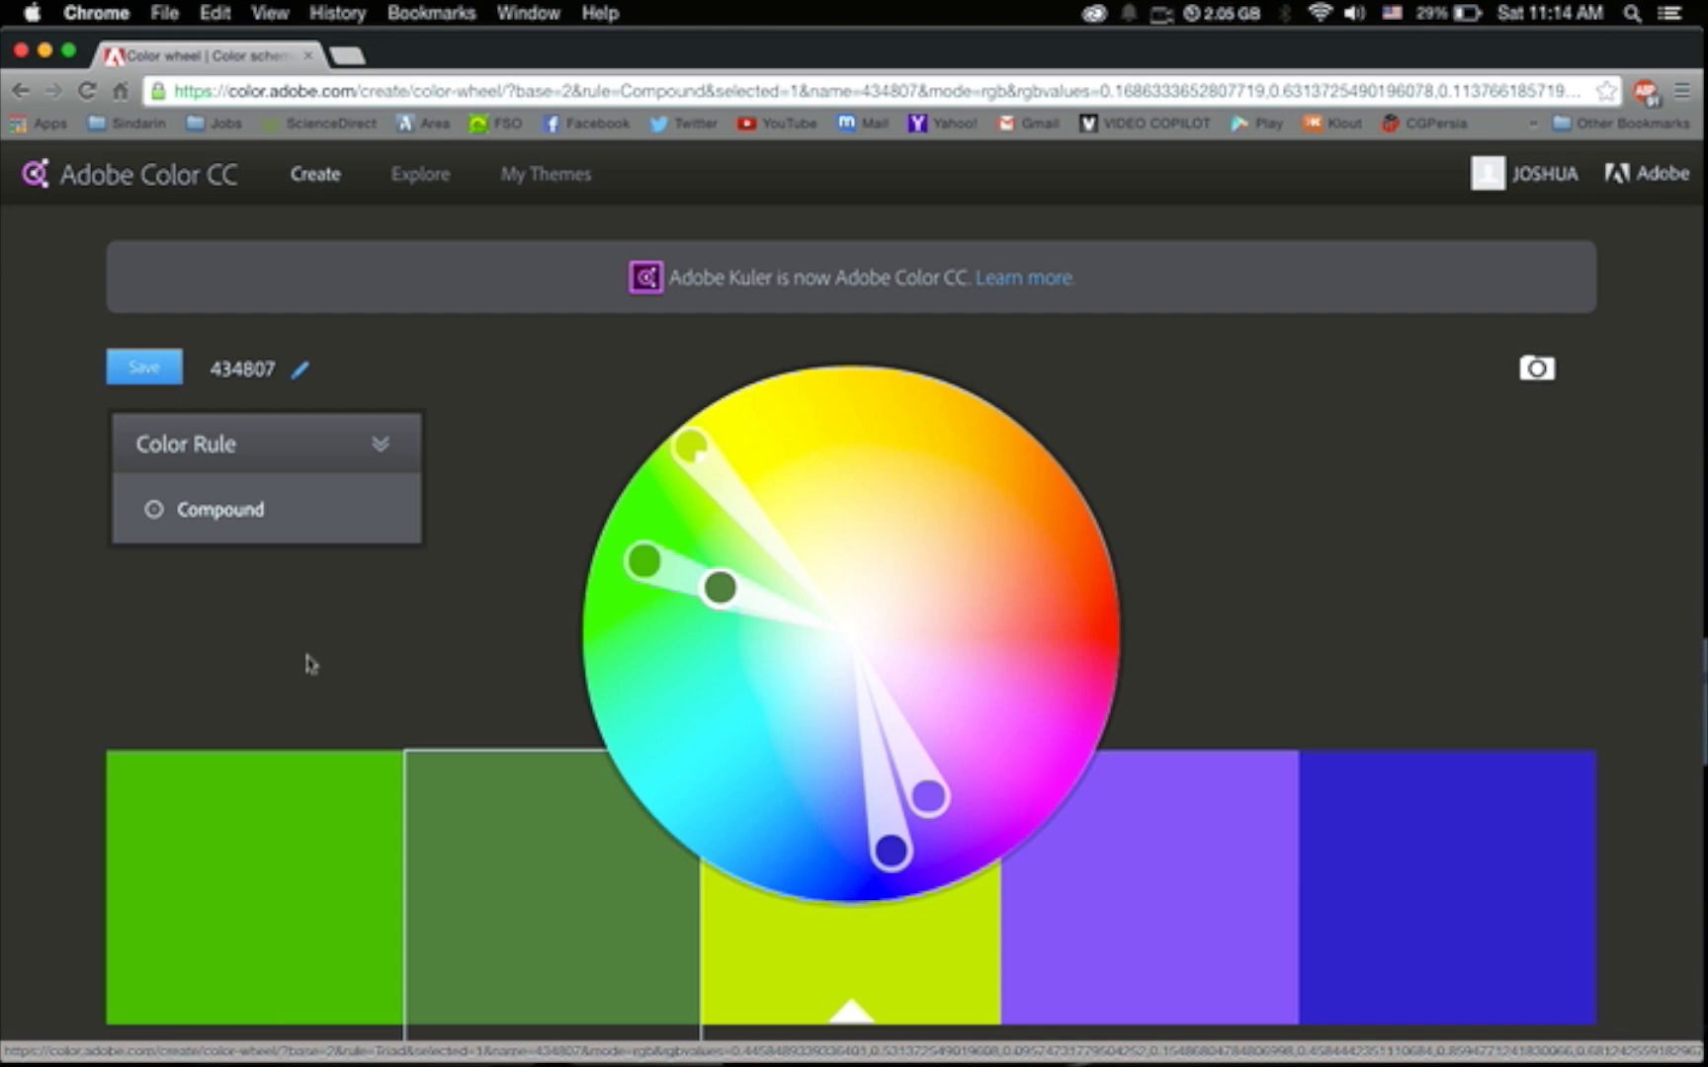
# Switch the color rule to Custom and set the first swatch to RGB 0, 0, 0.
pyautogui.click(307, 545)
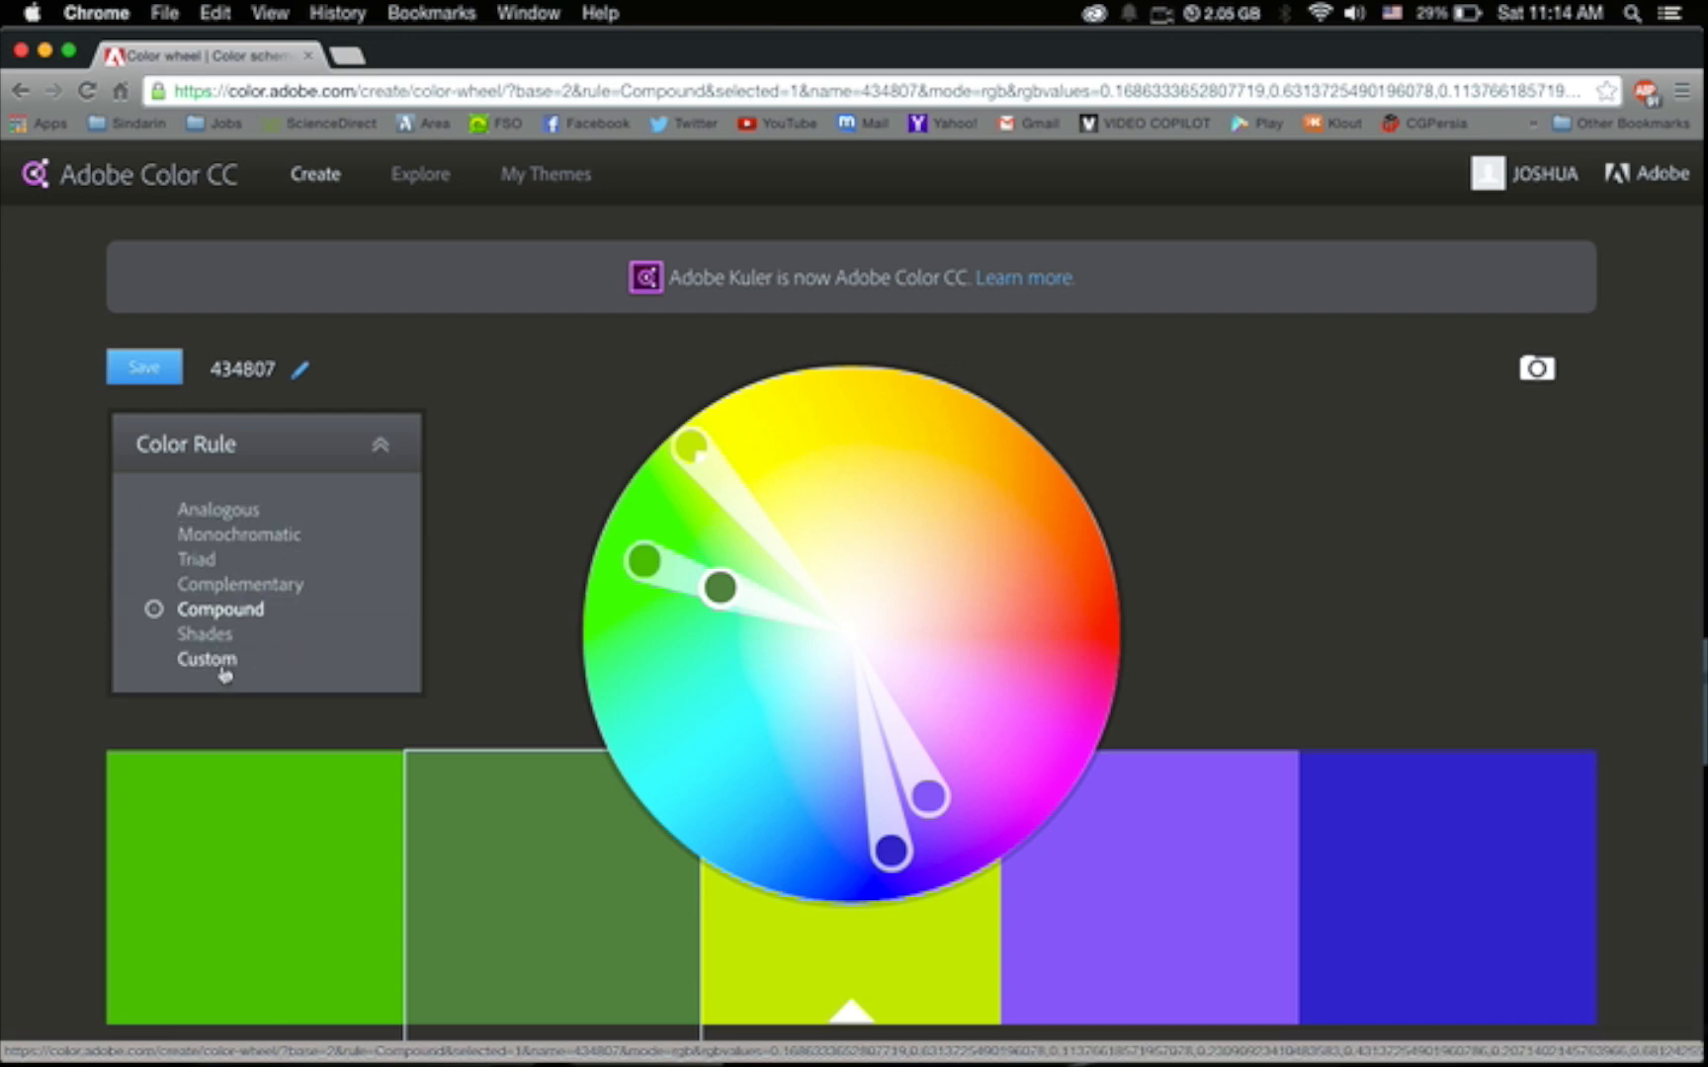
pyautogui.click(223, 672)
pyautogui.scroll(-5, 68, 671)
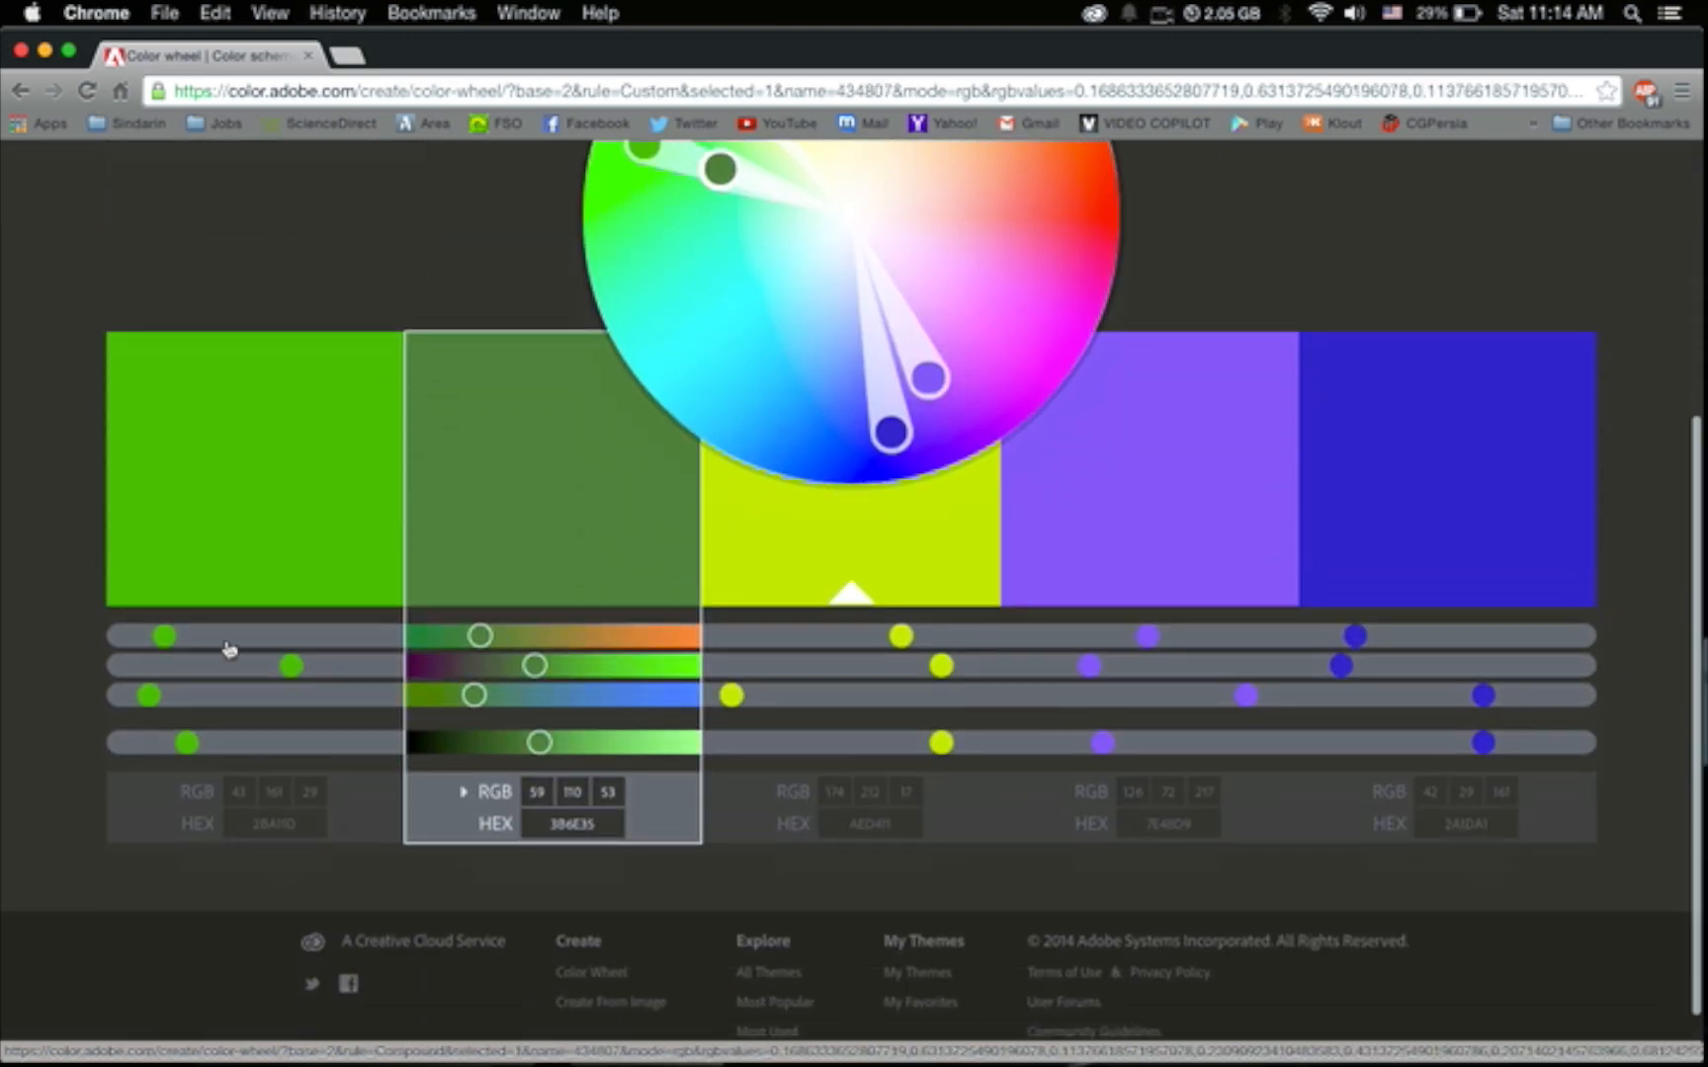
pyautogui.click(235, 792)
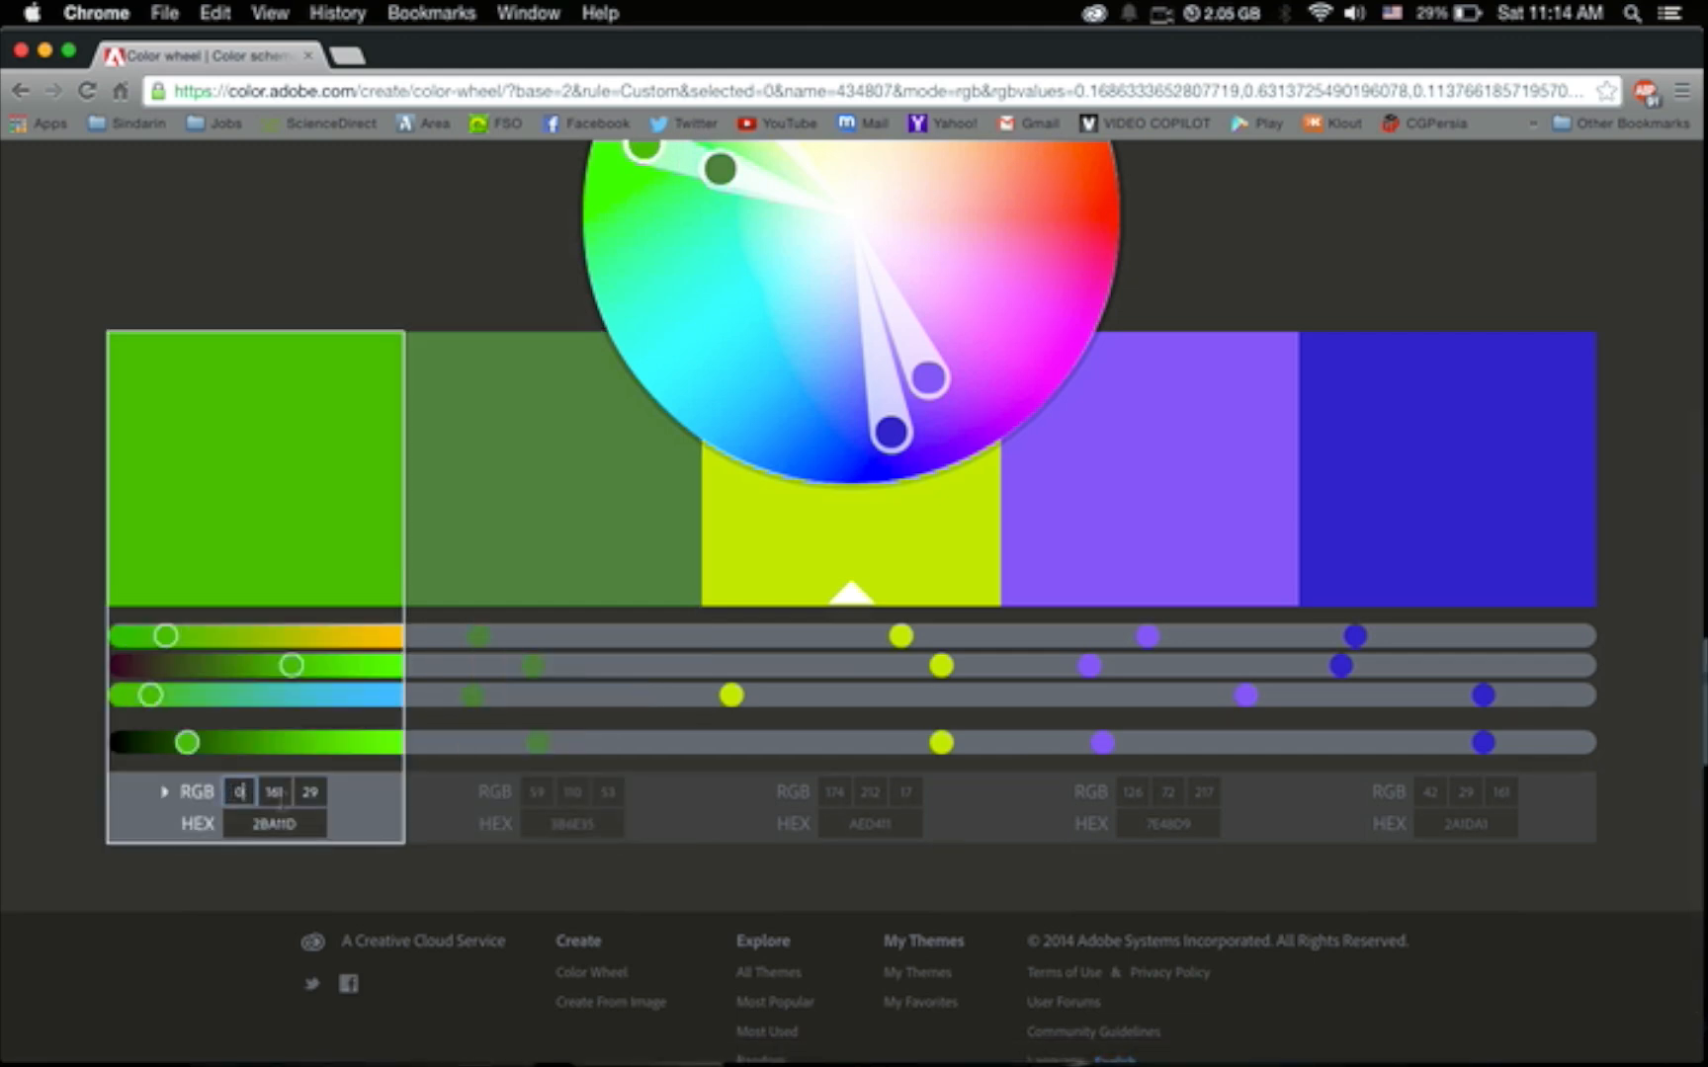
pyautogui.press('Tab')
pyautogui.press('Tab')
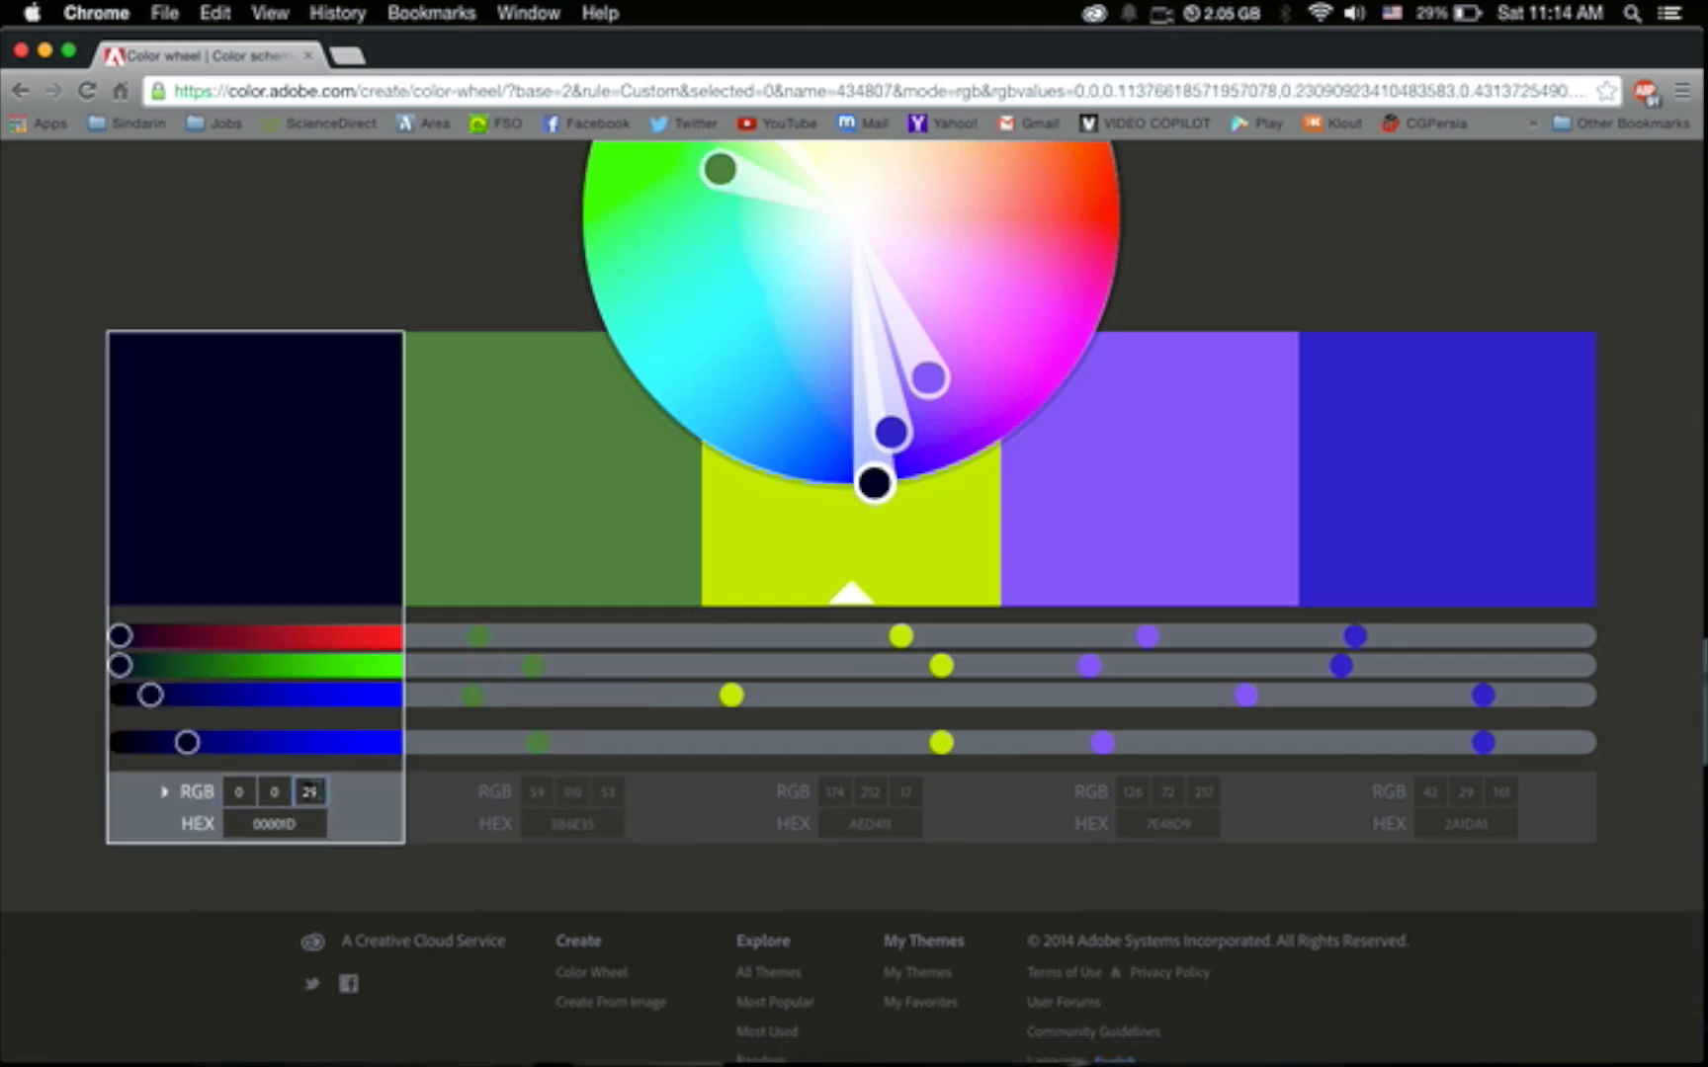
pyautogui.write('0')
# Set the HEX value of the second, third, fourth and fifth swatches to 0 for black.
pyautogui.click(551, 824)
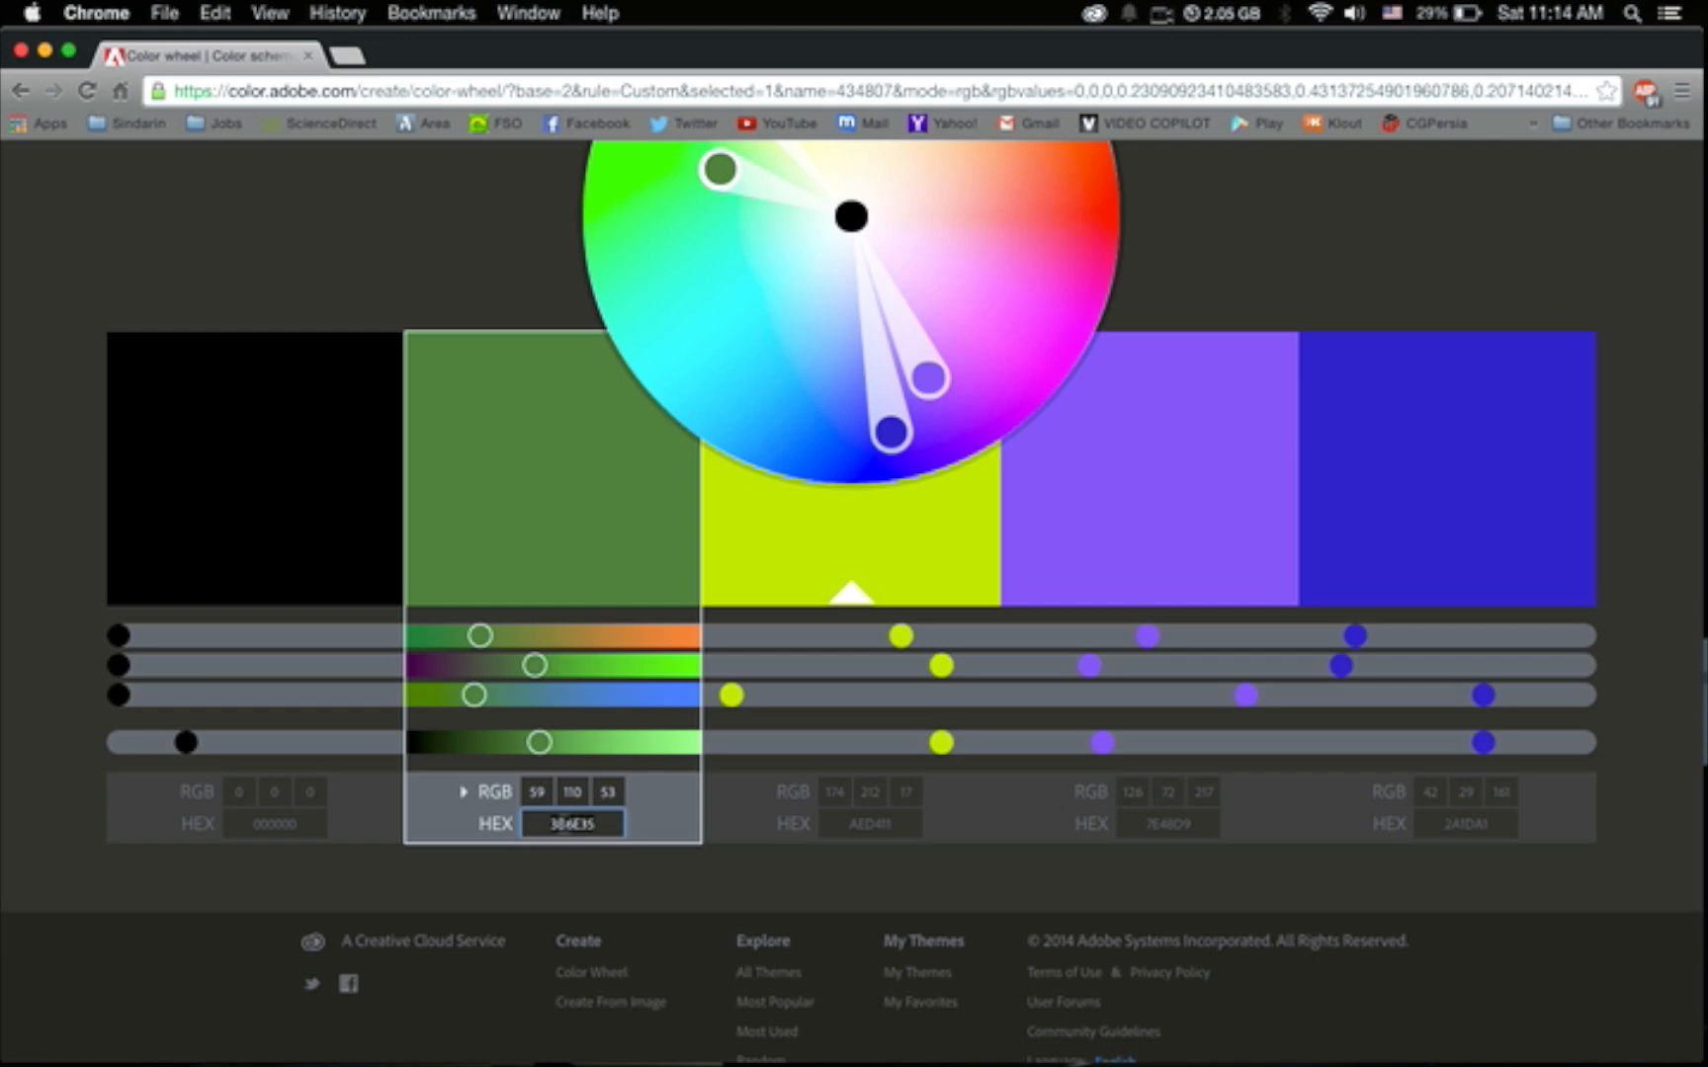
pyautogui.write('0')
pyautogui.click(855, 825)
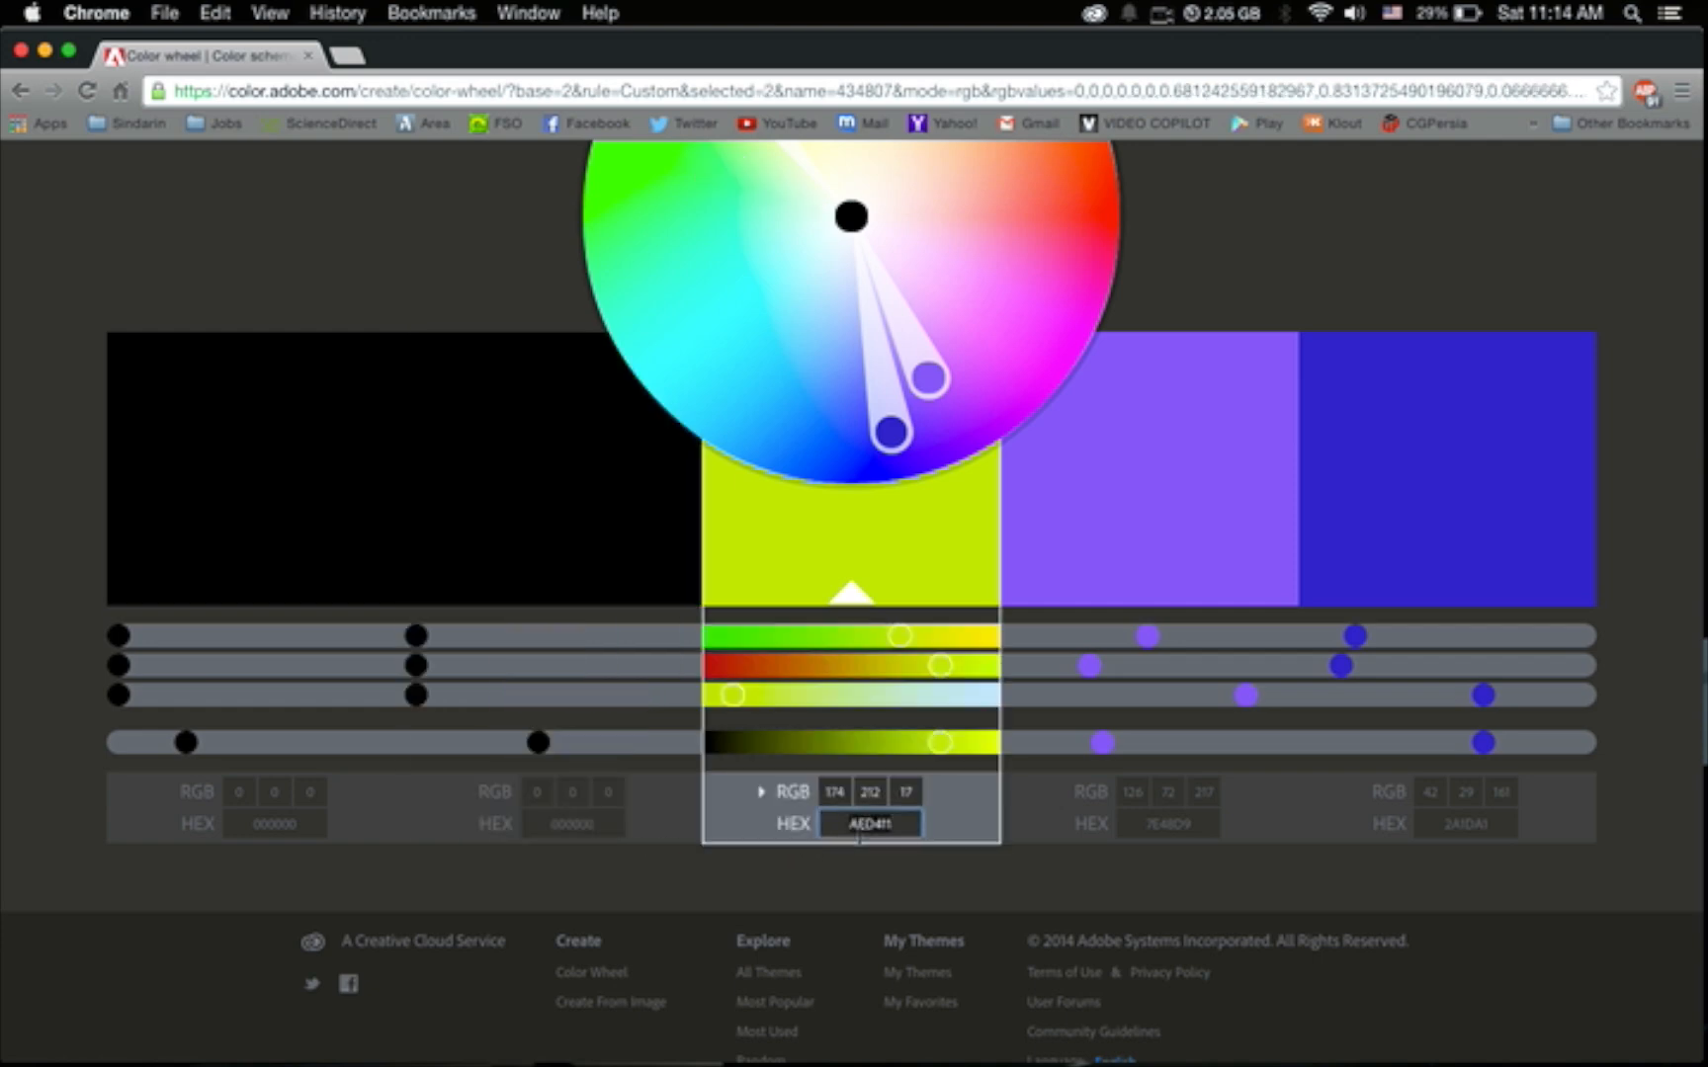
pyautogui.write('0')
pyautogui.click(1152, 825)
pyautogui.write('0')
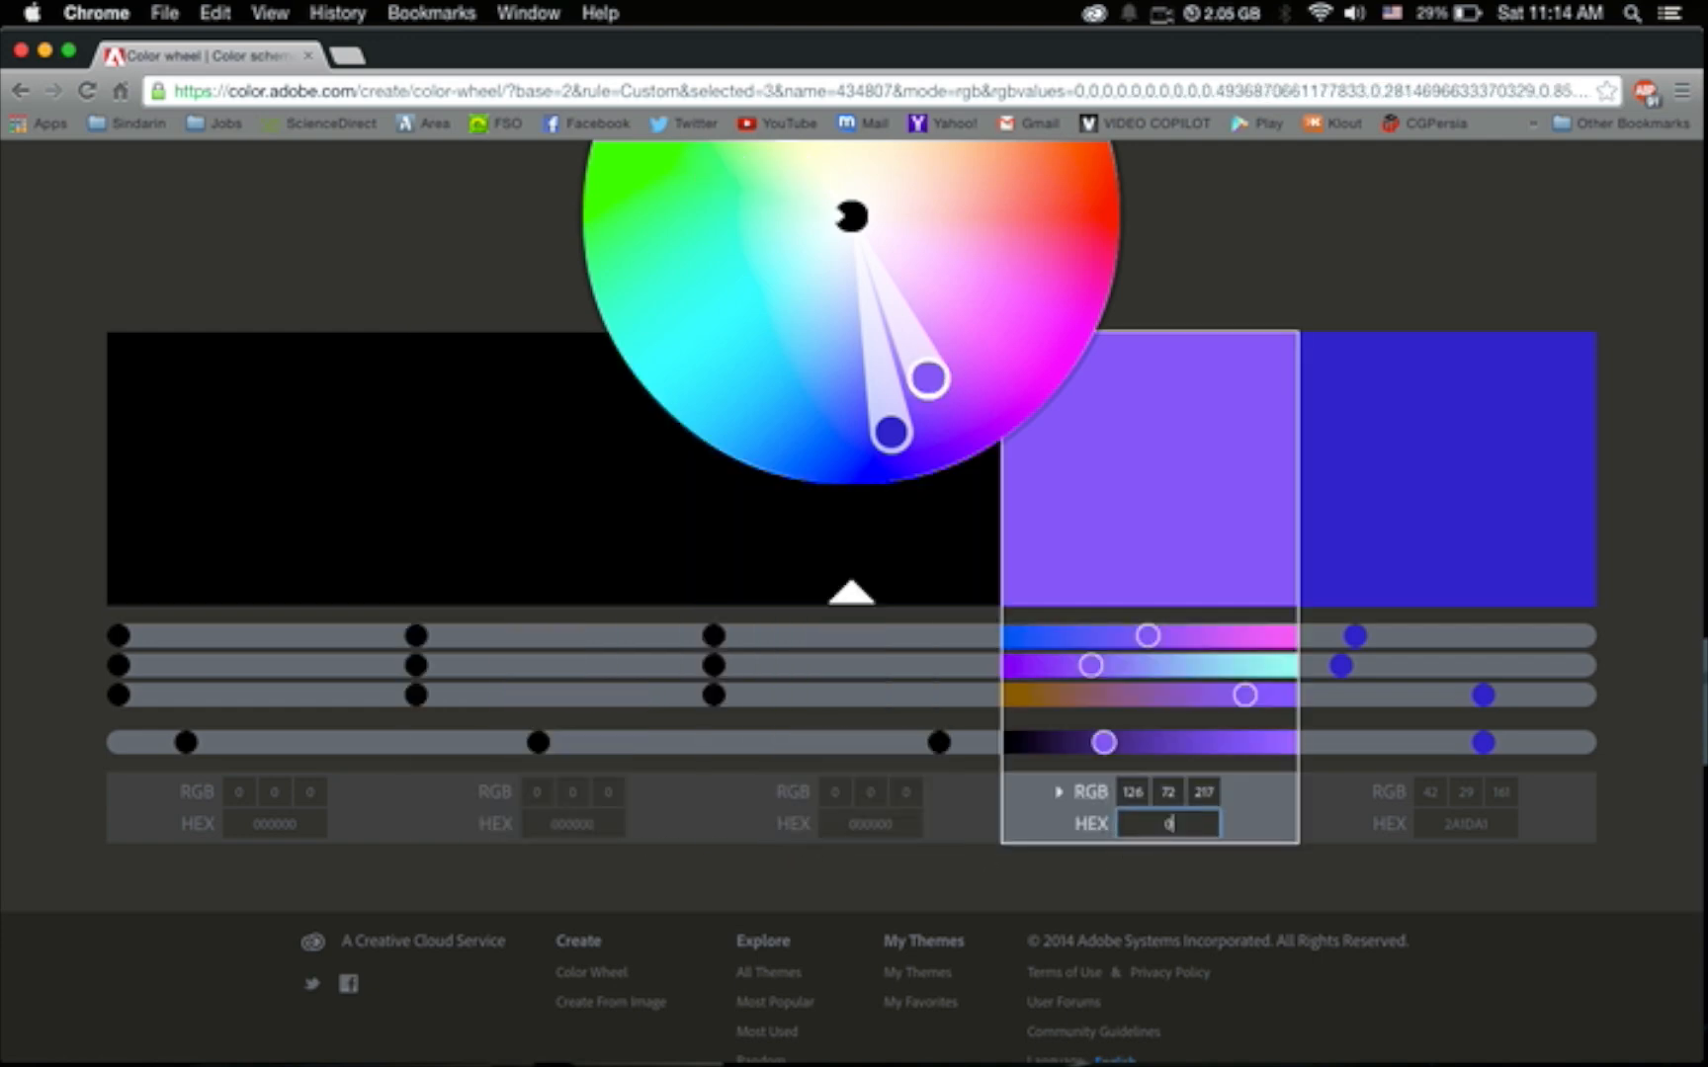
pyautogui.click(1473, 824)
pyautogui.write('0')
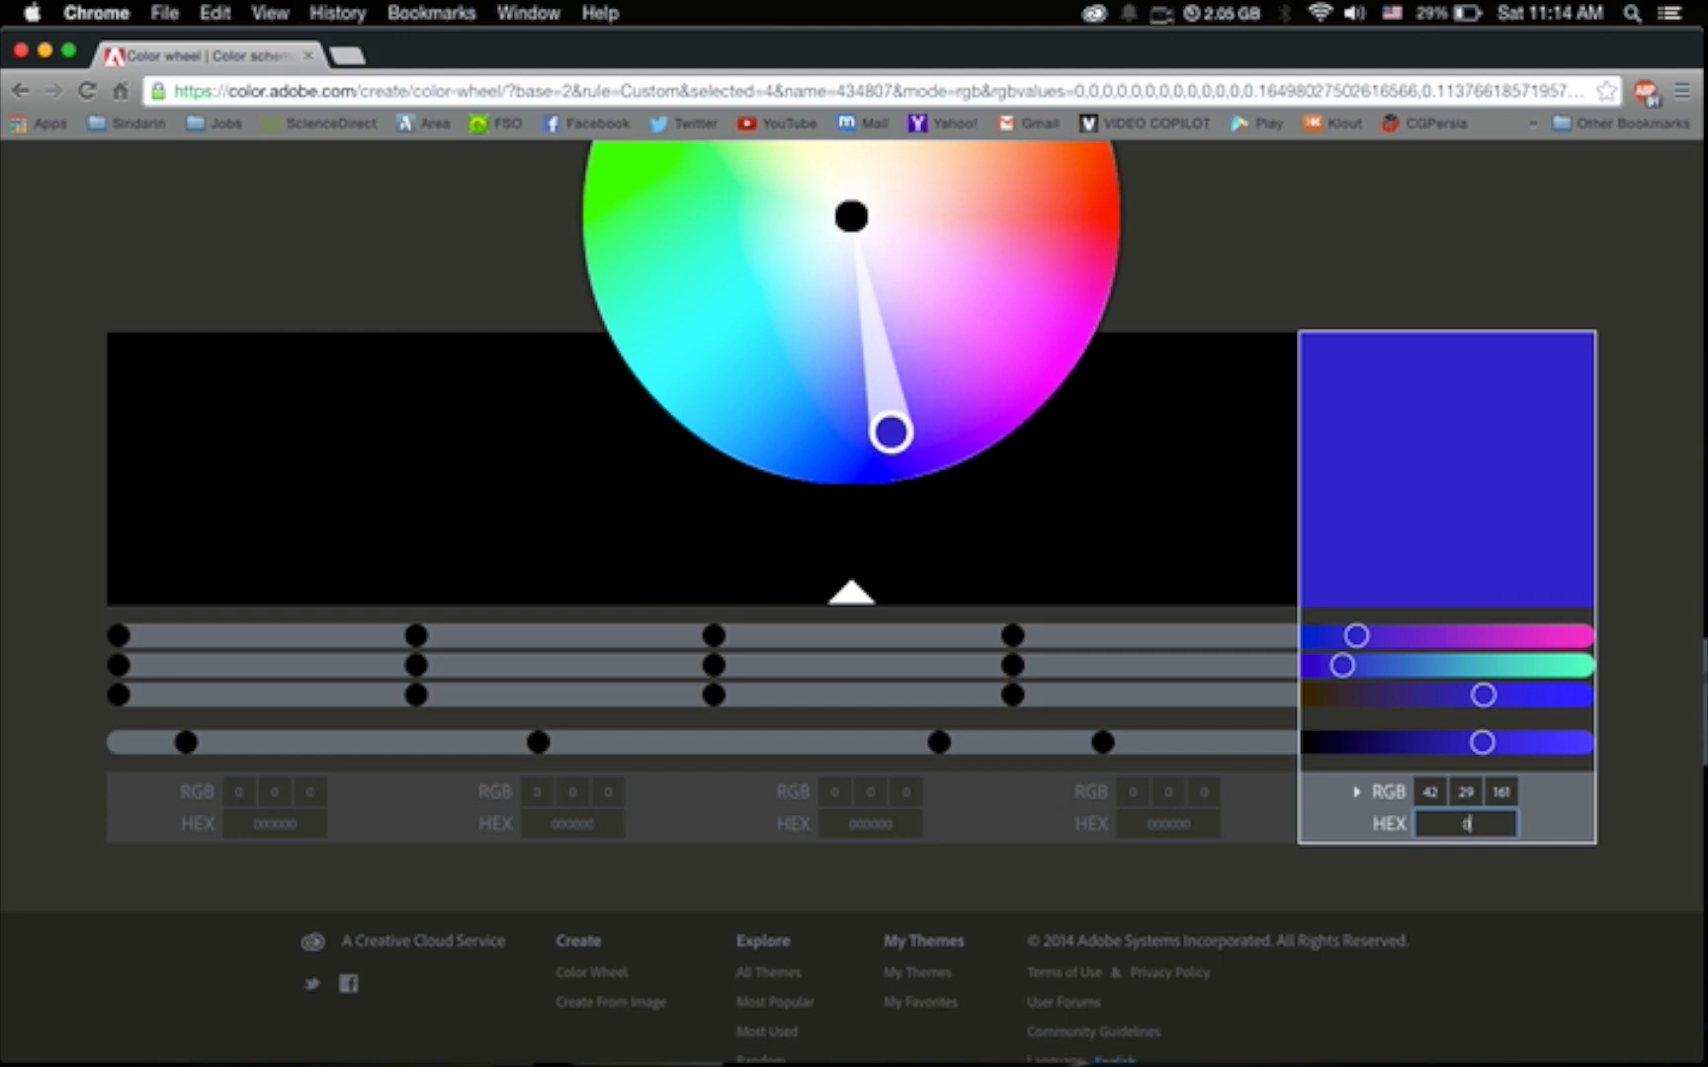
pyautogui.click(1532, 887)
# Raise the first swatch's red value to 255 to make it pure red.
pyautogui.scroll(3, 1532, 887)
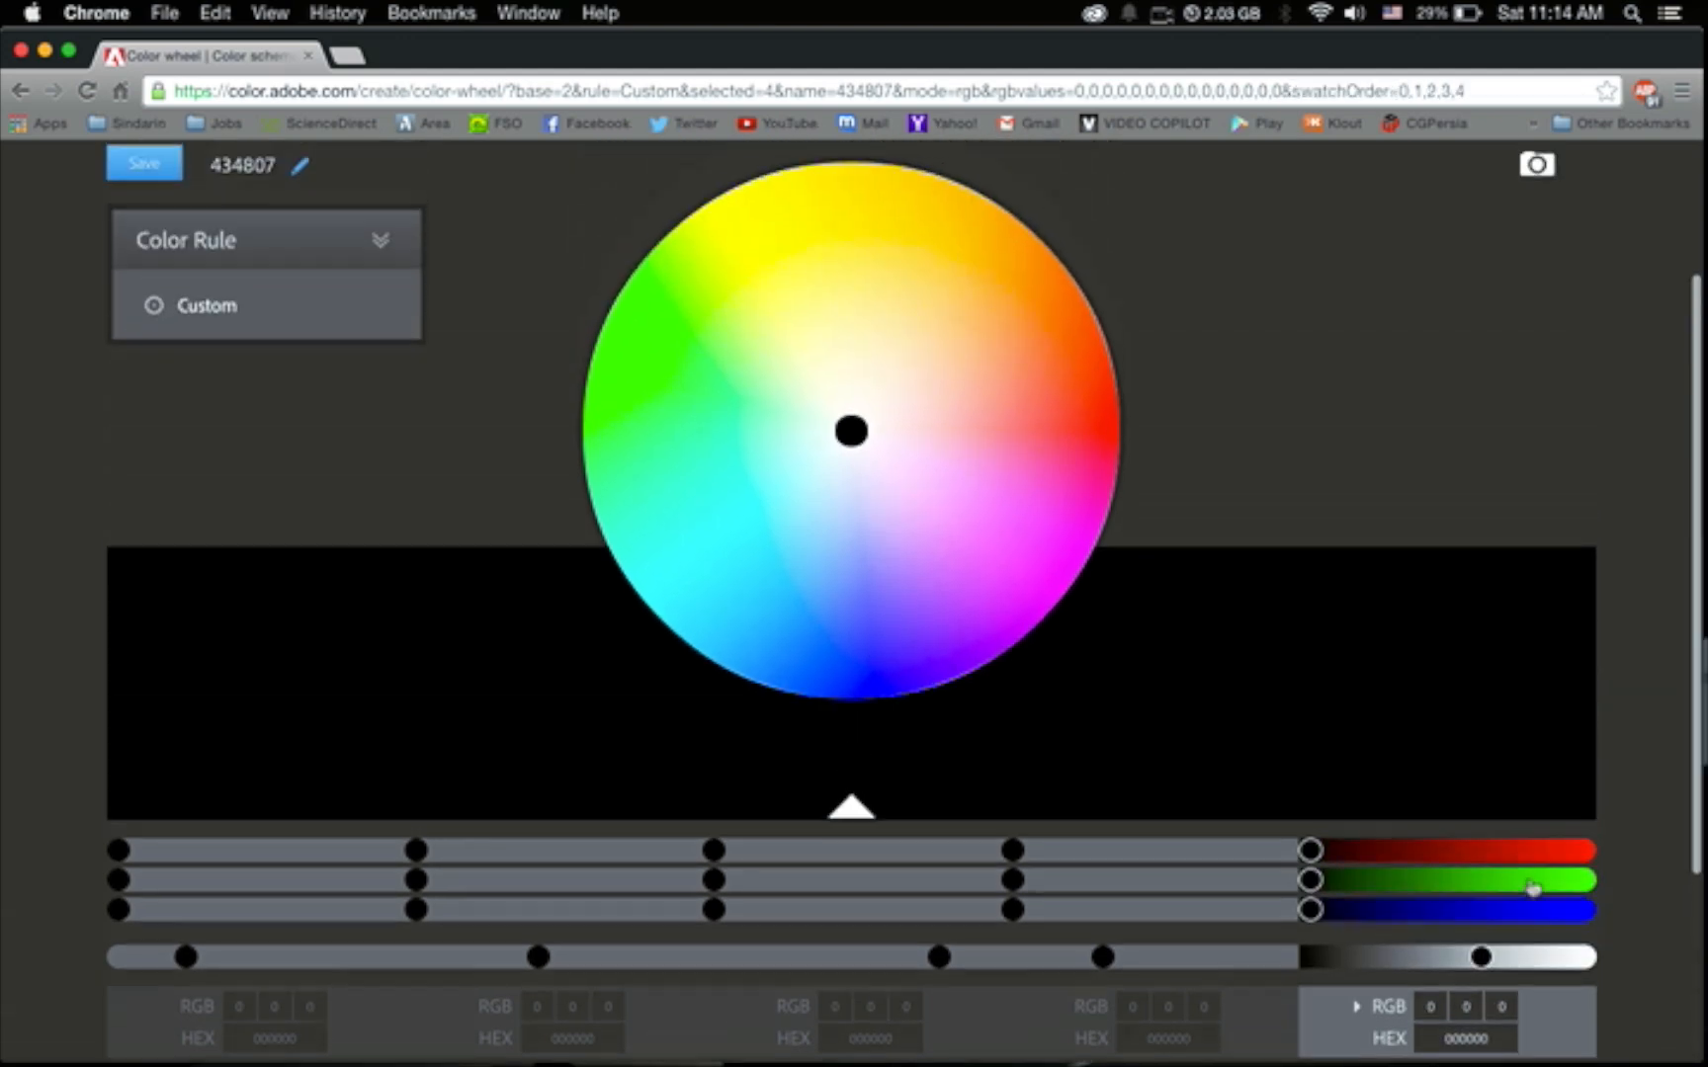
pyautogui.click(287, 689)
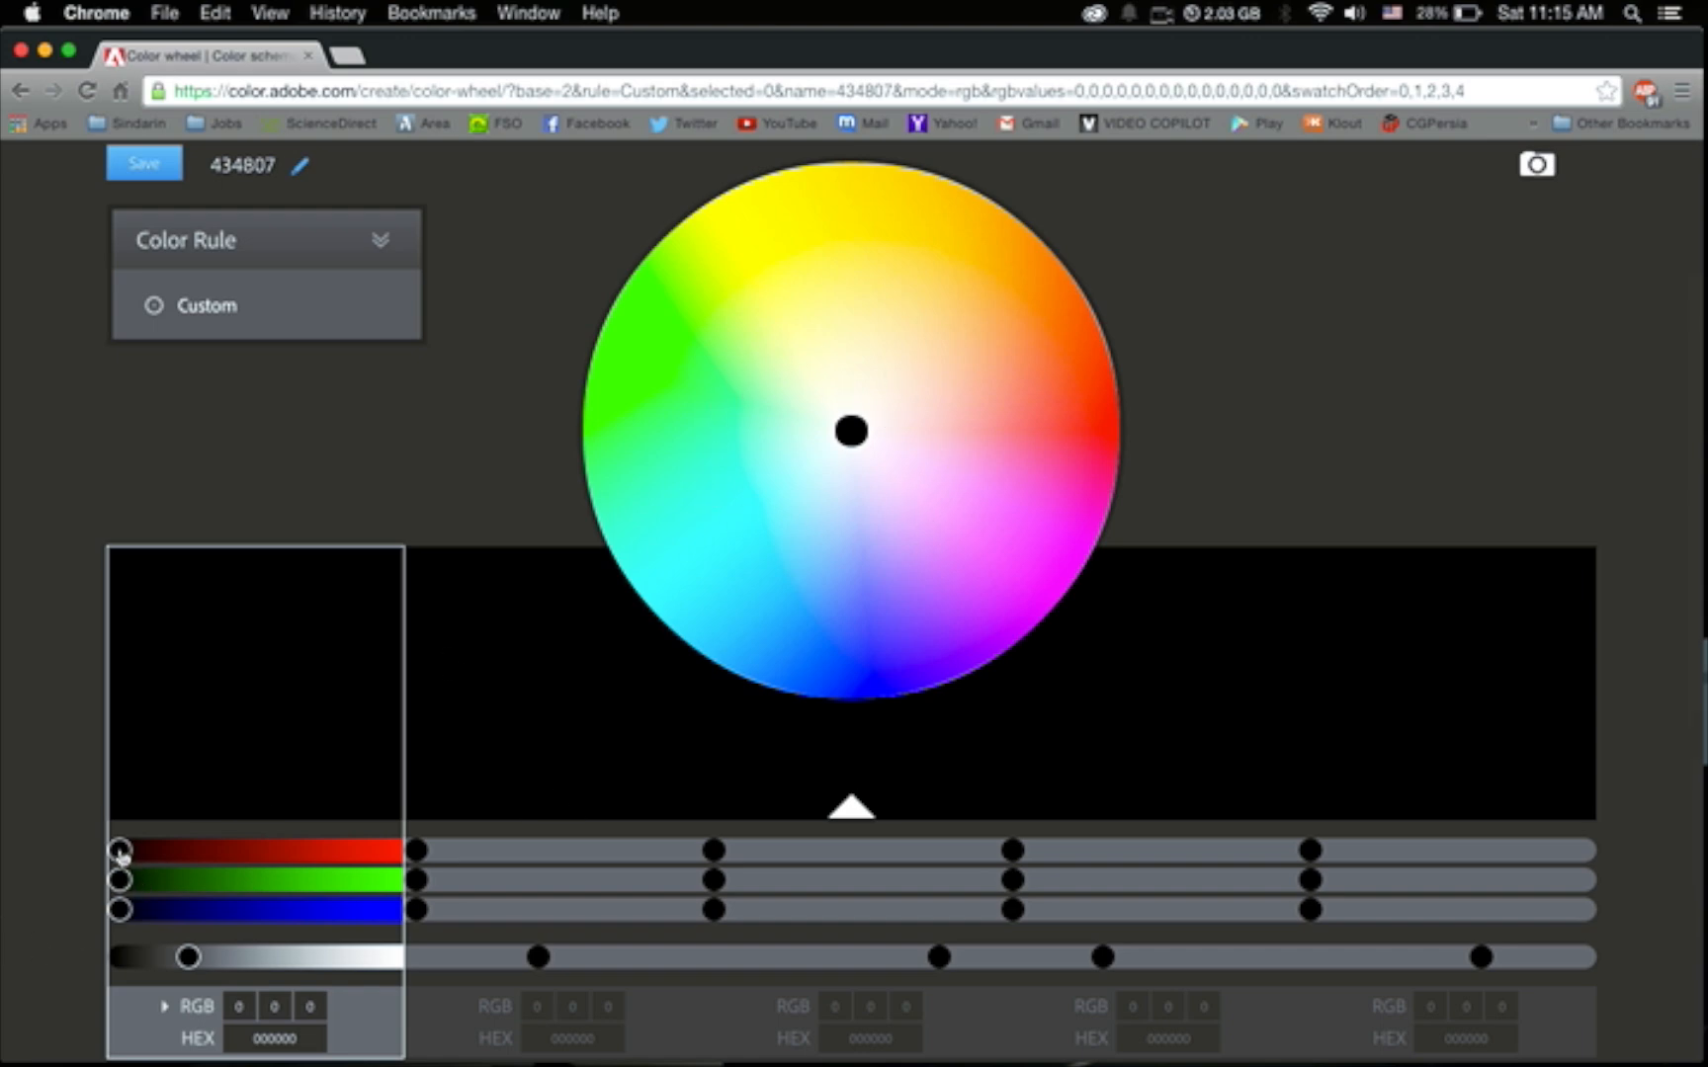
pyautogui.moveTo(119, 852); pyautogui.dragTo(457, 847)
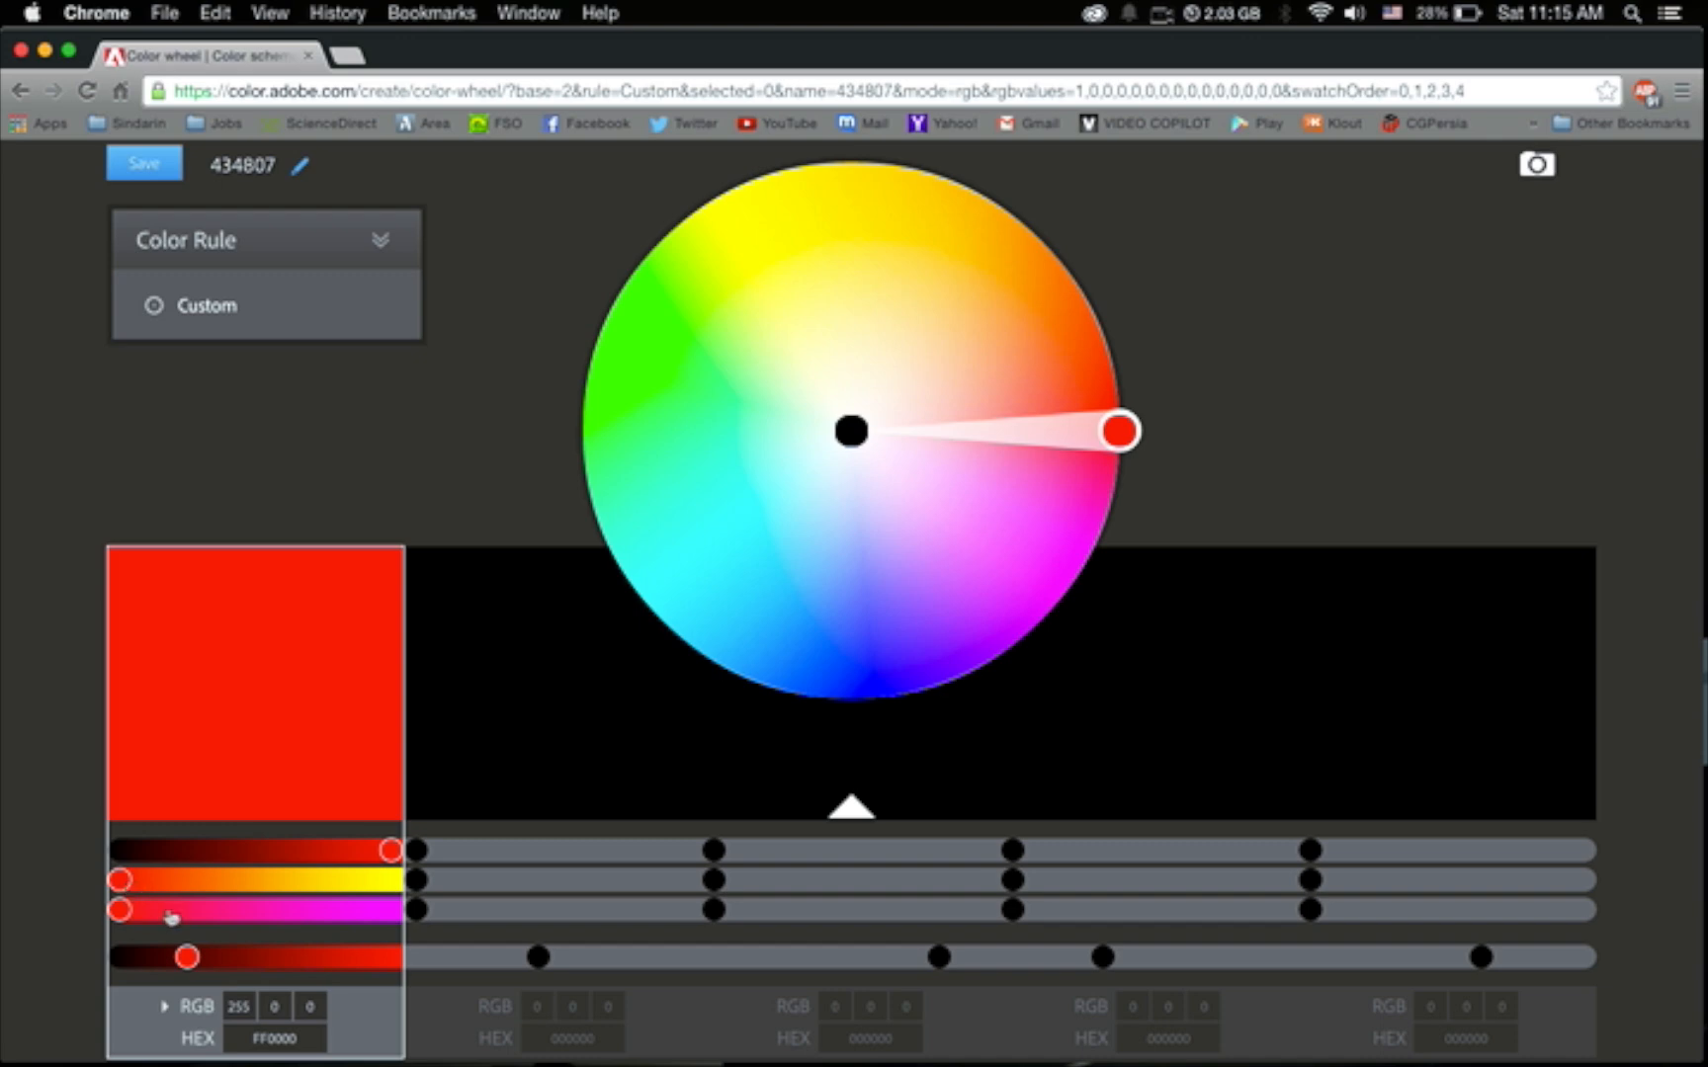
# Raise the second swatch's green and blue values to 255 to mix cyan.
pyautogui.click(484, 780)
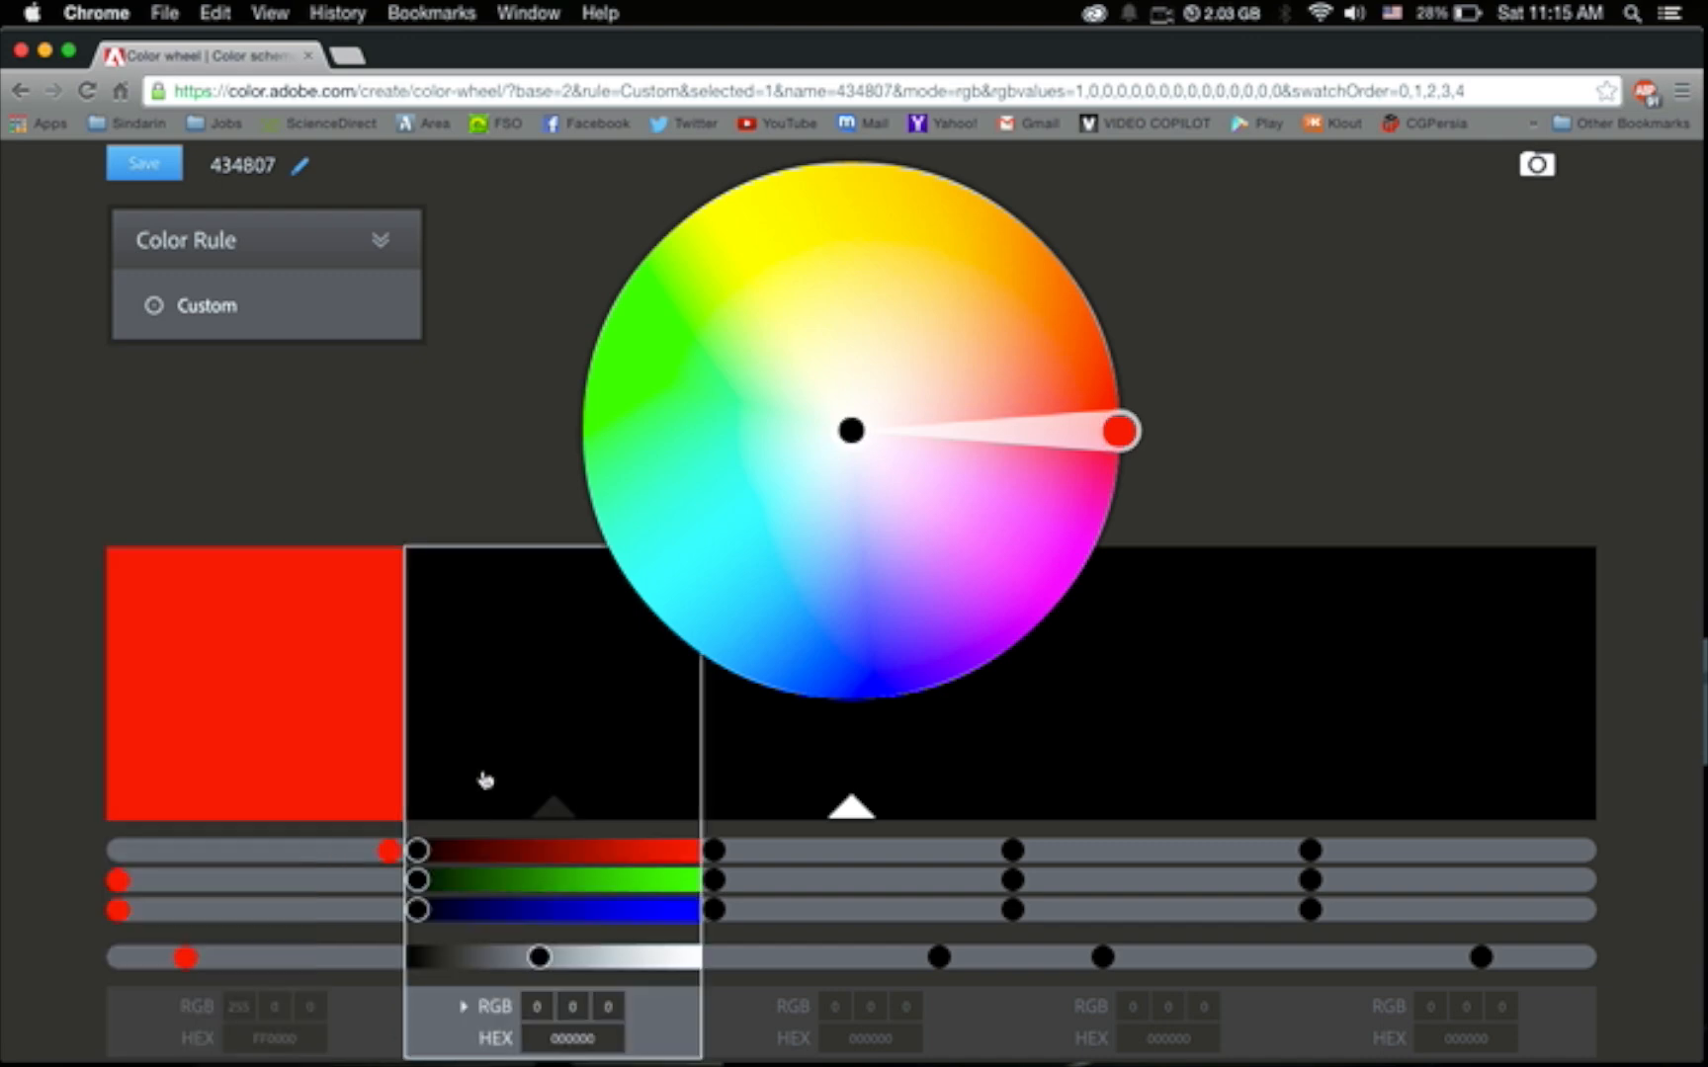
pyautogui.moveTo(427, 883); pyautogui.dragTo(746, 880)
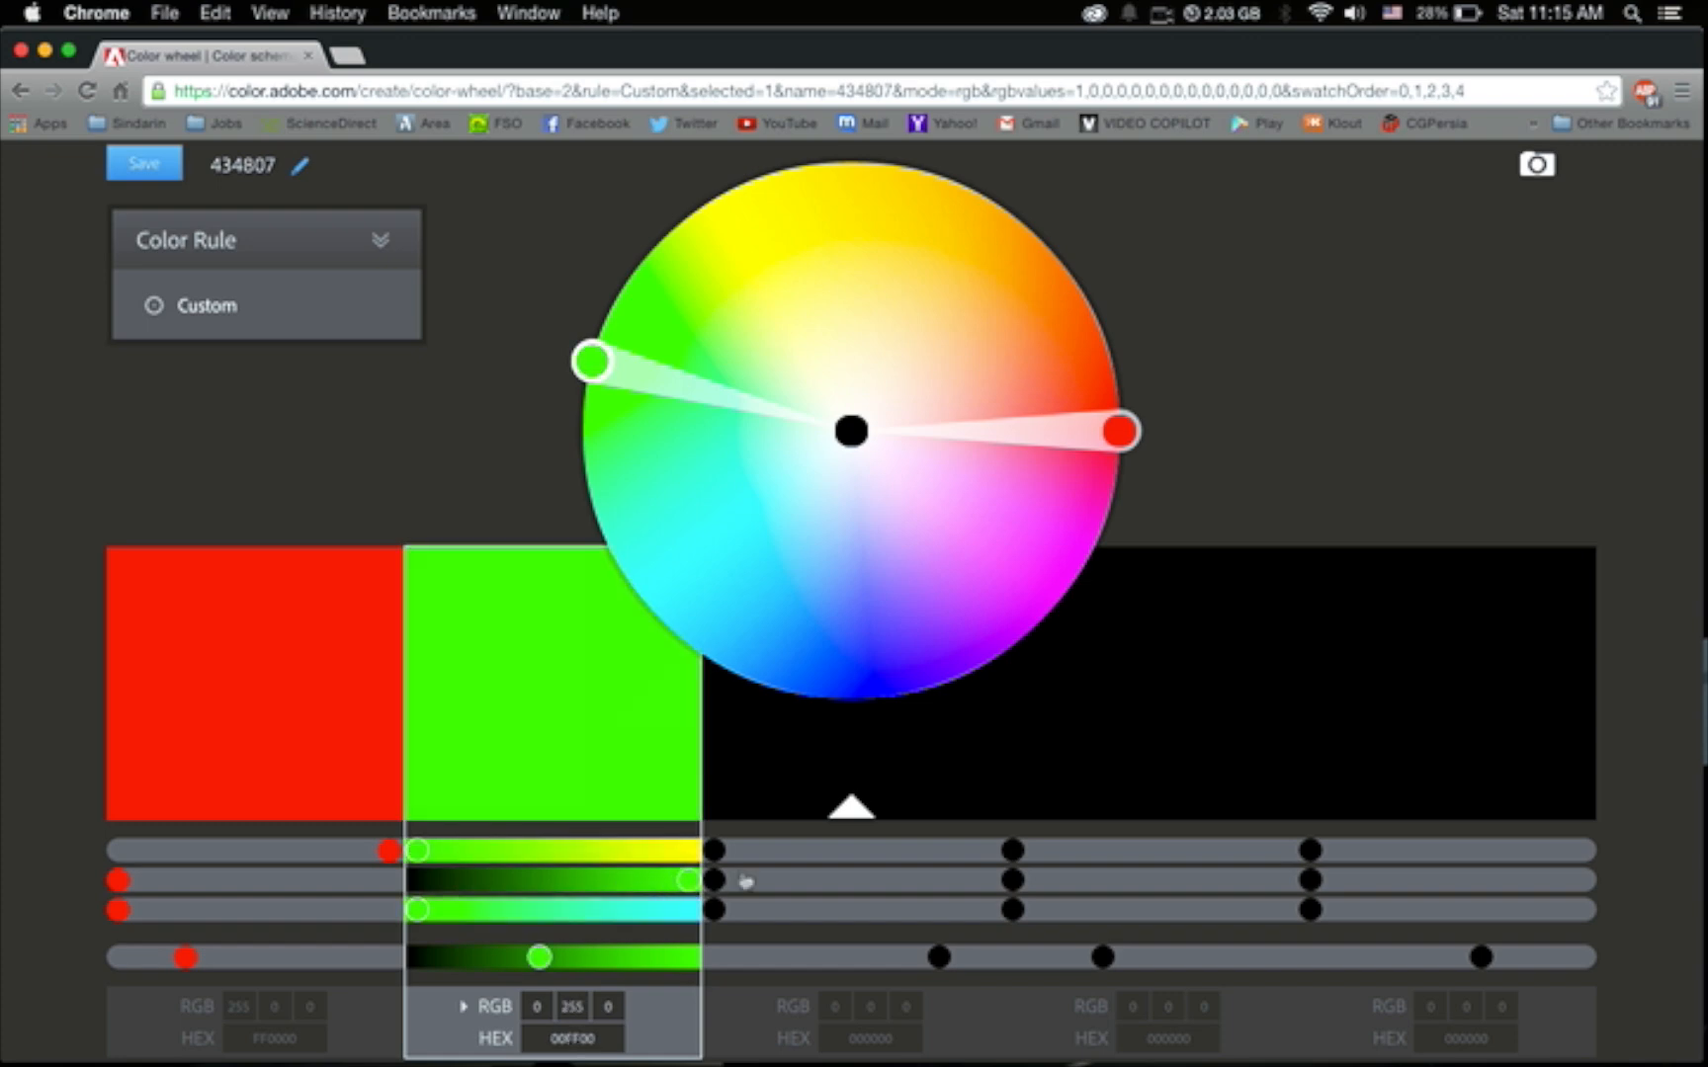
pyautogui.moveTo(430, 910); pyautogui.dragTo(725, 915)
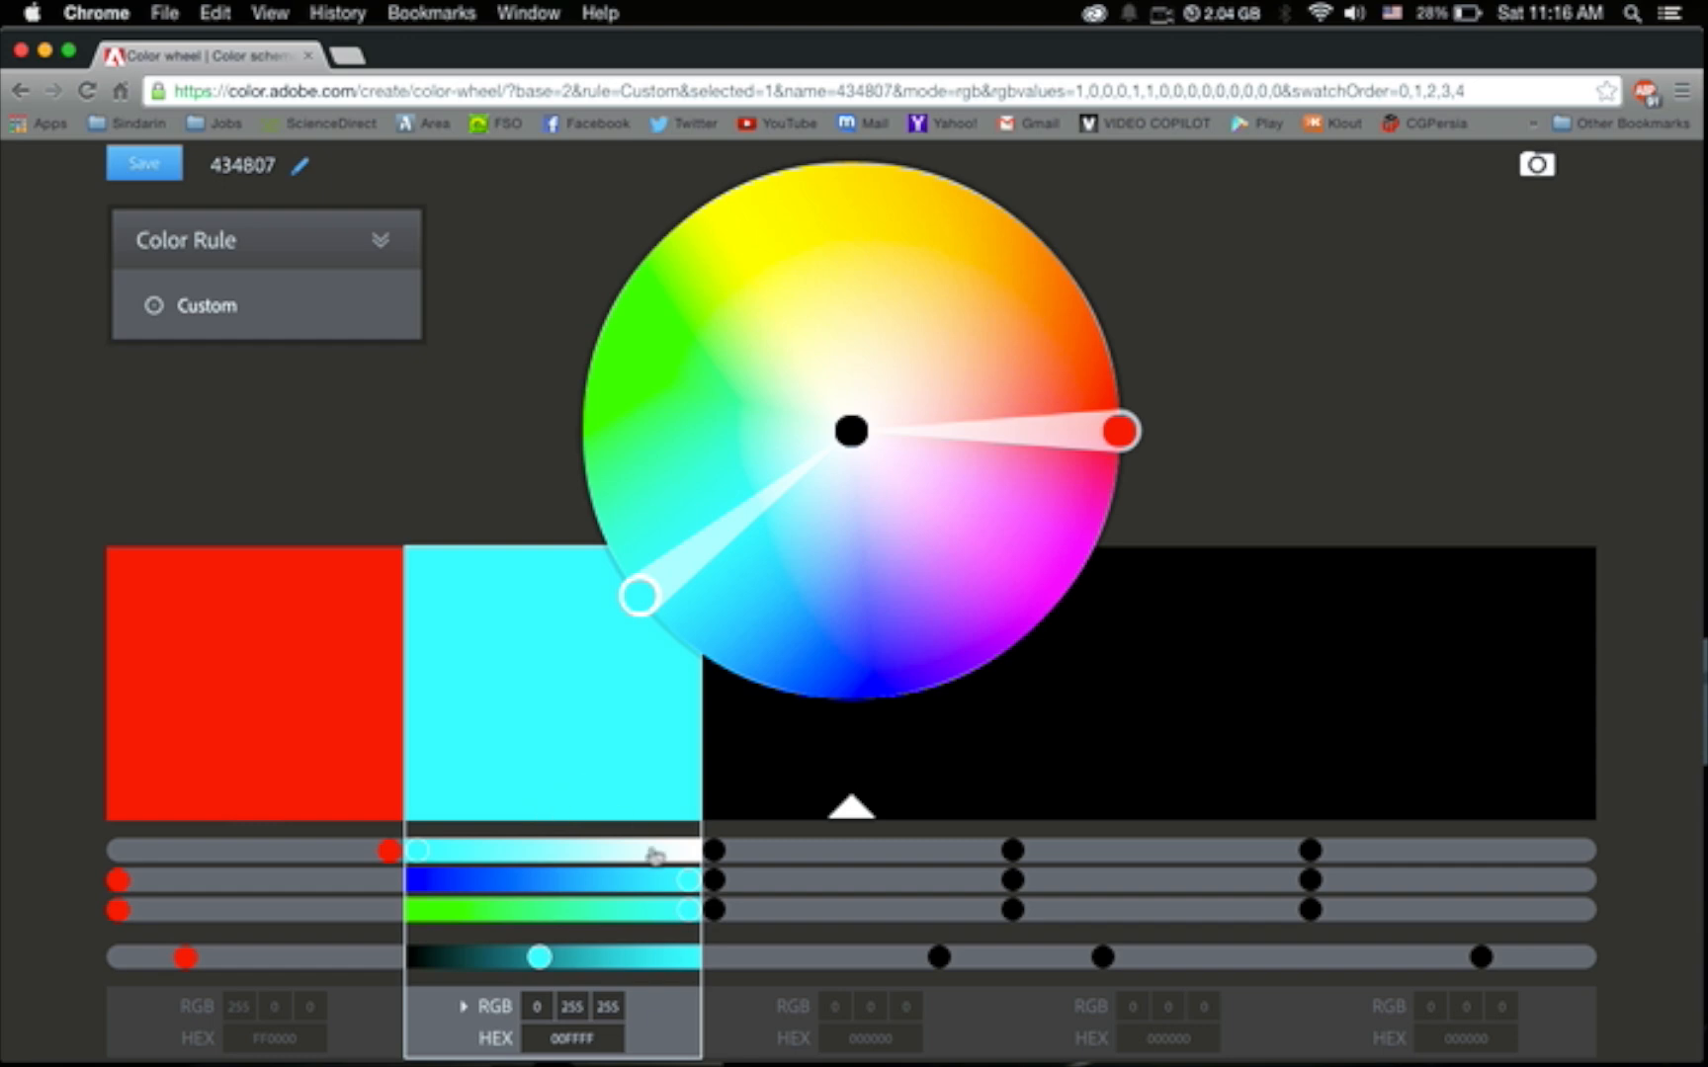
# Reduce the second swatch's blue value to 0 and shift its wheel handle toward cyan, to about RGB 0, 255, 86.
pyautogui.moveTo(684, 917); pyautogui.dragTo(336, 921)
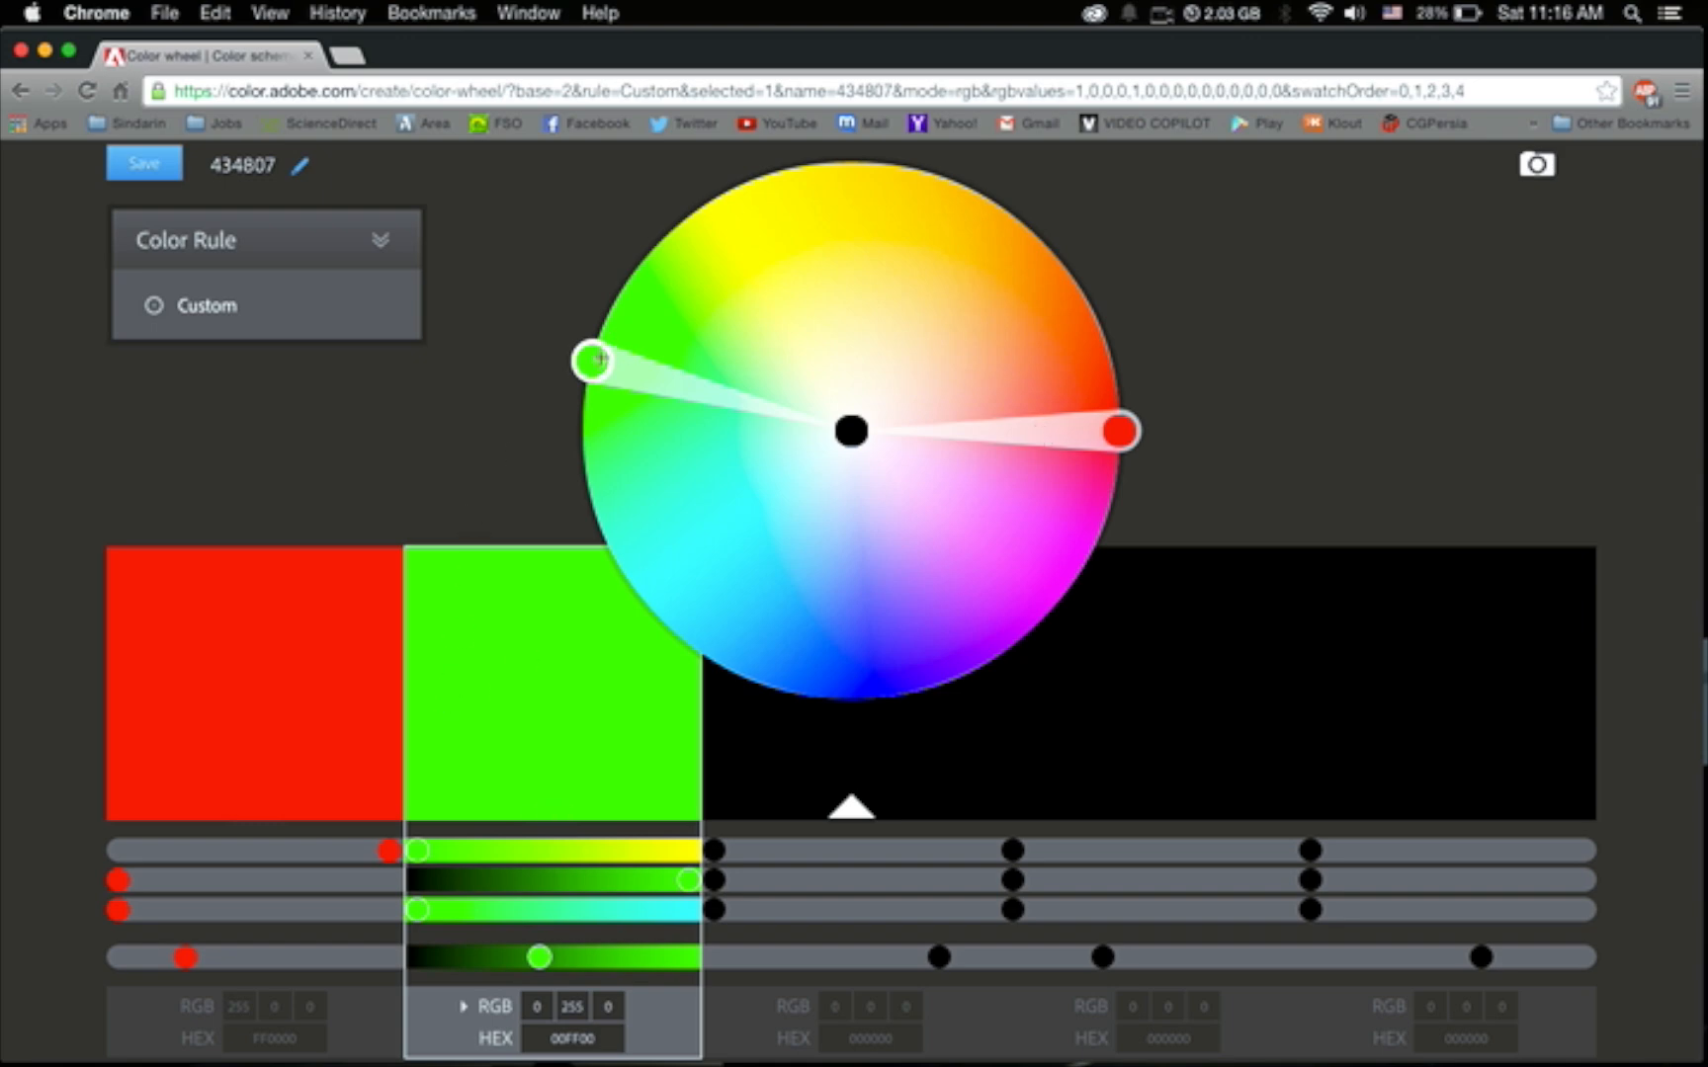
pyautogui.moveTo(600, 357); pyautogui.dragTo(586, 443)
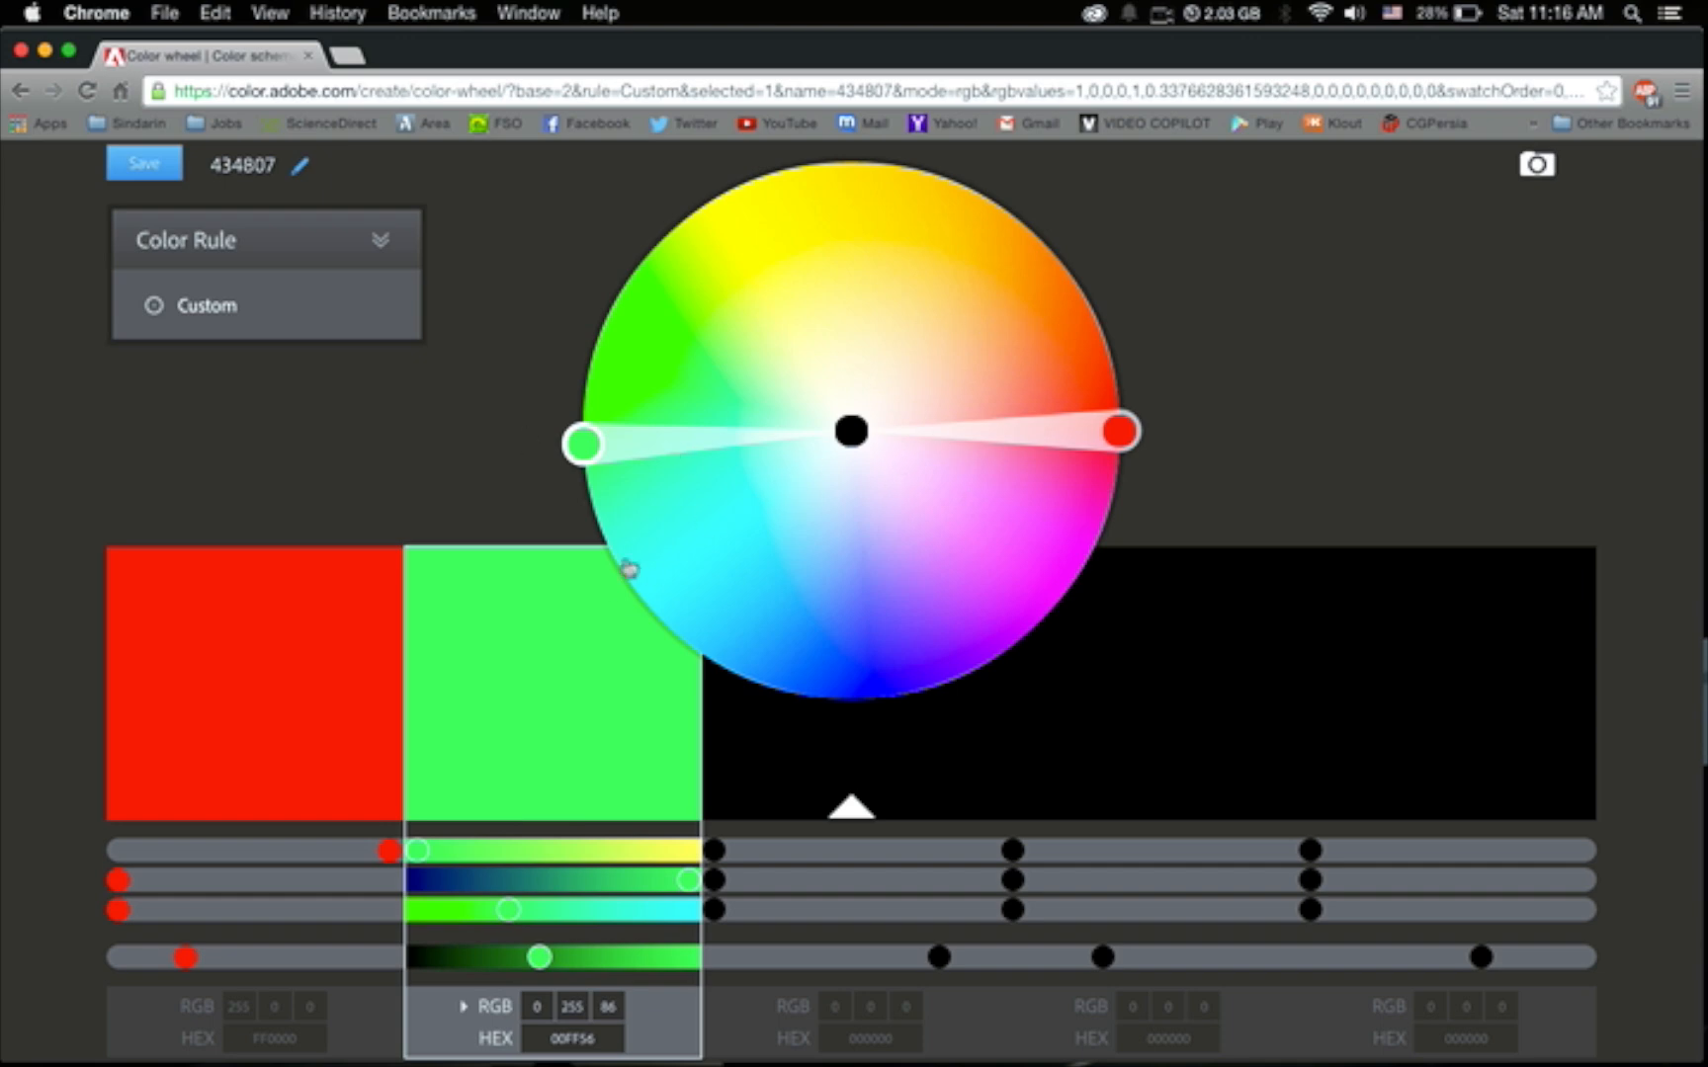
# Apply the Monochromatic color rule and rotate the theme's wheel handles from the center to orange and on to yellow-orange.
pyautogui.moveTo(259, 319)
pyautogui.click(280, 336)
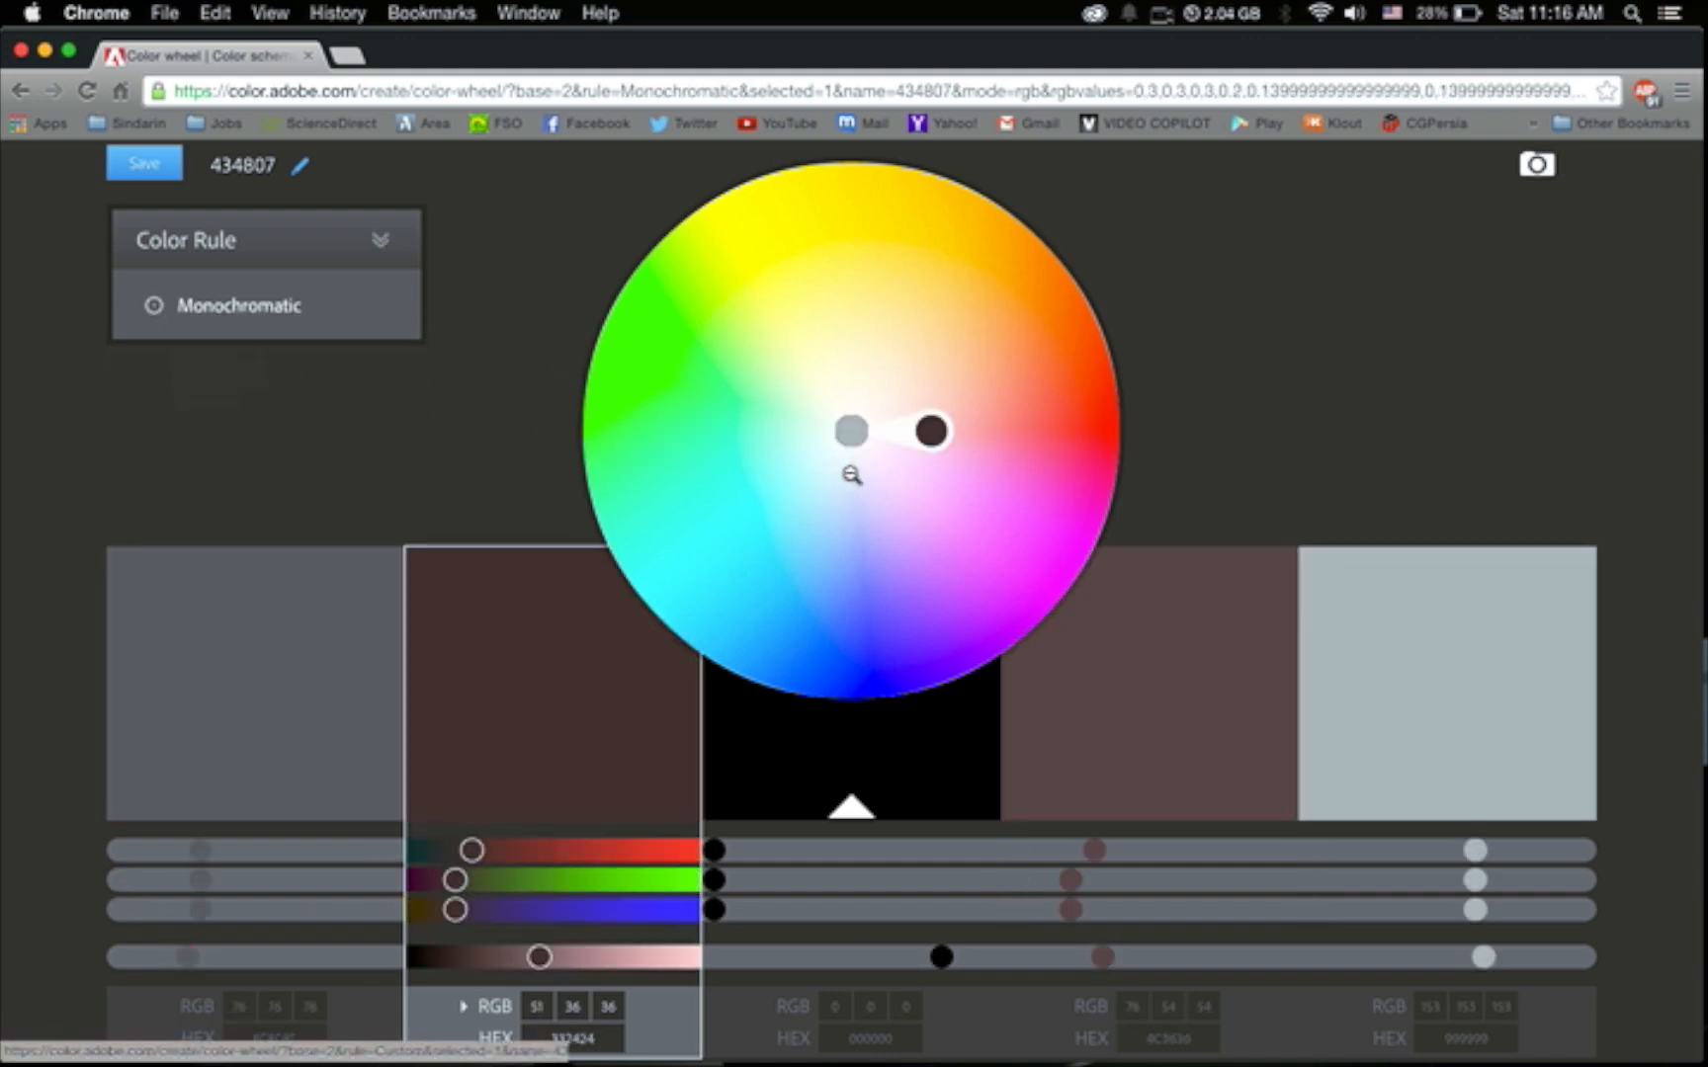
pyautogui.moveTo(850, 431)
pyautogui.mouseDown()
pyautogui.moveTo(1099, 400)
pyautogui.moveTo(1082, 301)
pyautogui.moveTo(1045, 254)
pyautogui.mouseUp()
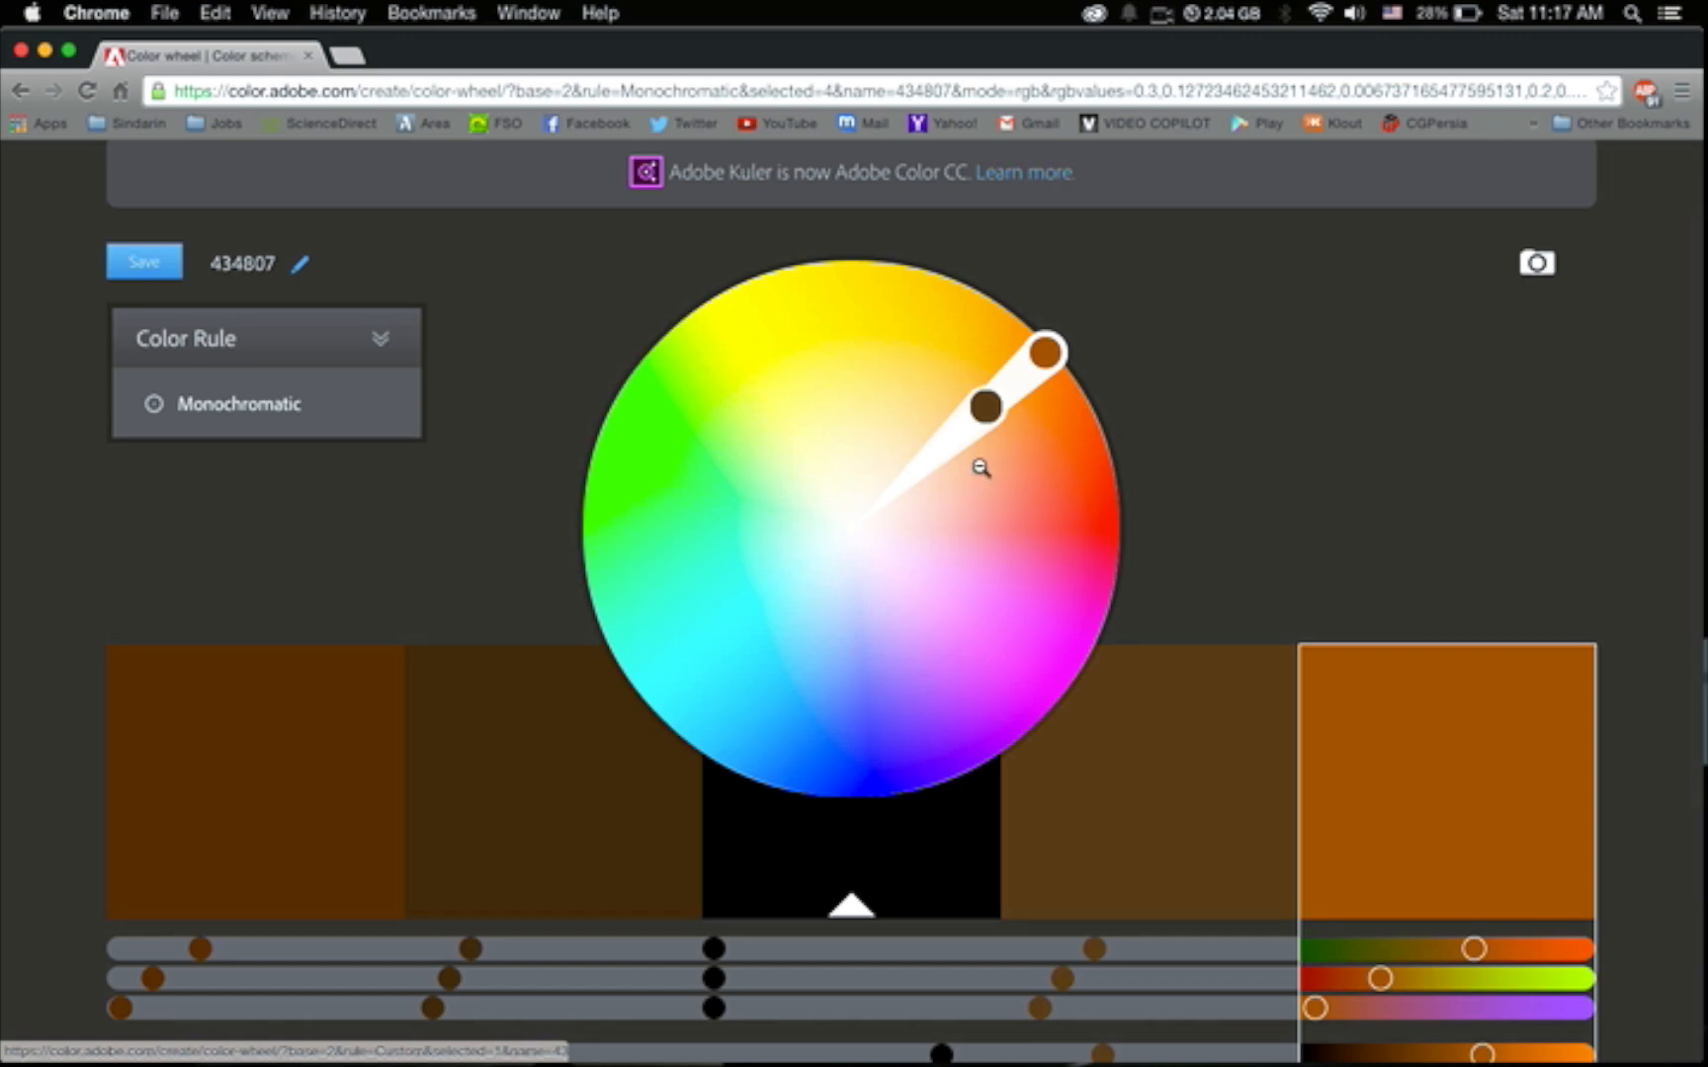
pyautogui.moveTo(986, 406)
pyautogui.mouseDown()
pyautogui.moveTo(874, 367)
pyautogui.moveTo(926, 358)
pyautogui.moveTo(1018, 419)
pyautogui.moveTo(1049, 462)
pyautogui.moveTo(1056, 548)
pyautogui.moveTo(1036, 322)
pyautogui.moveTo(954, 265)
pyautogui.mouseUp()
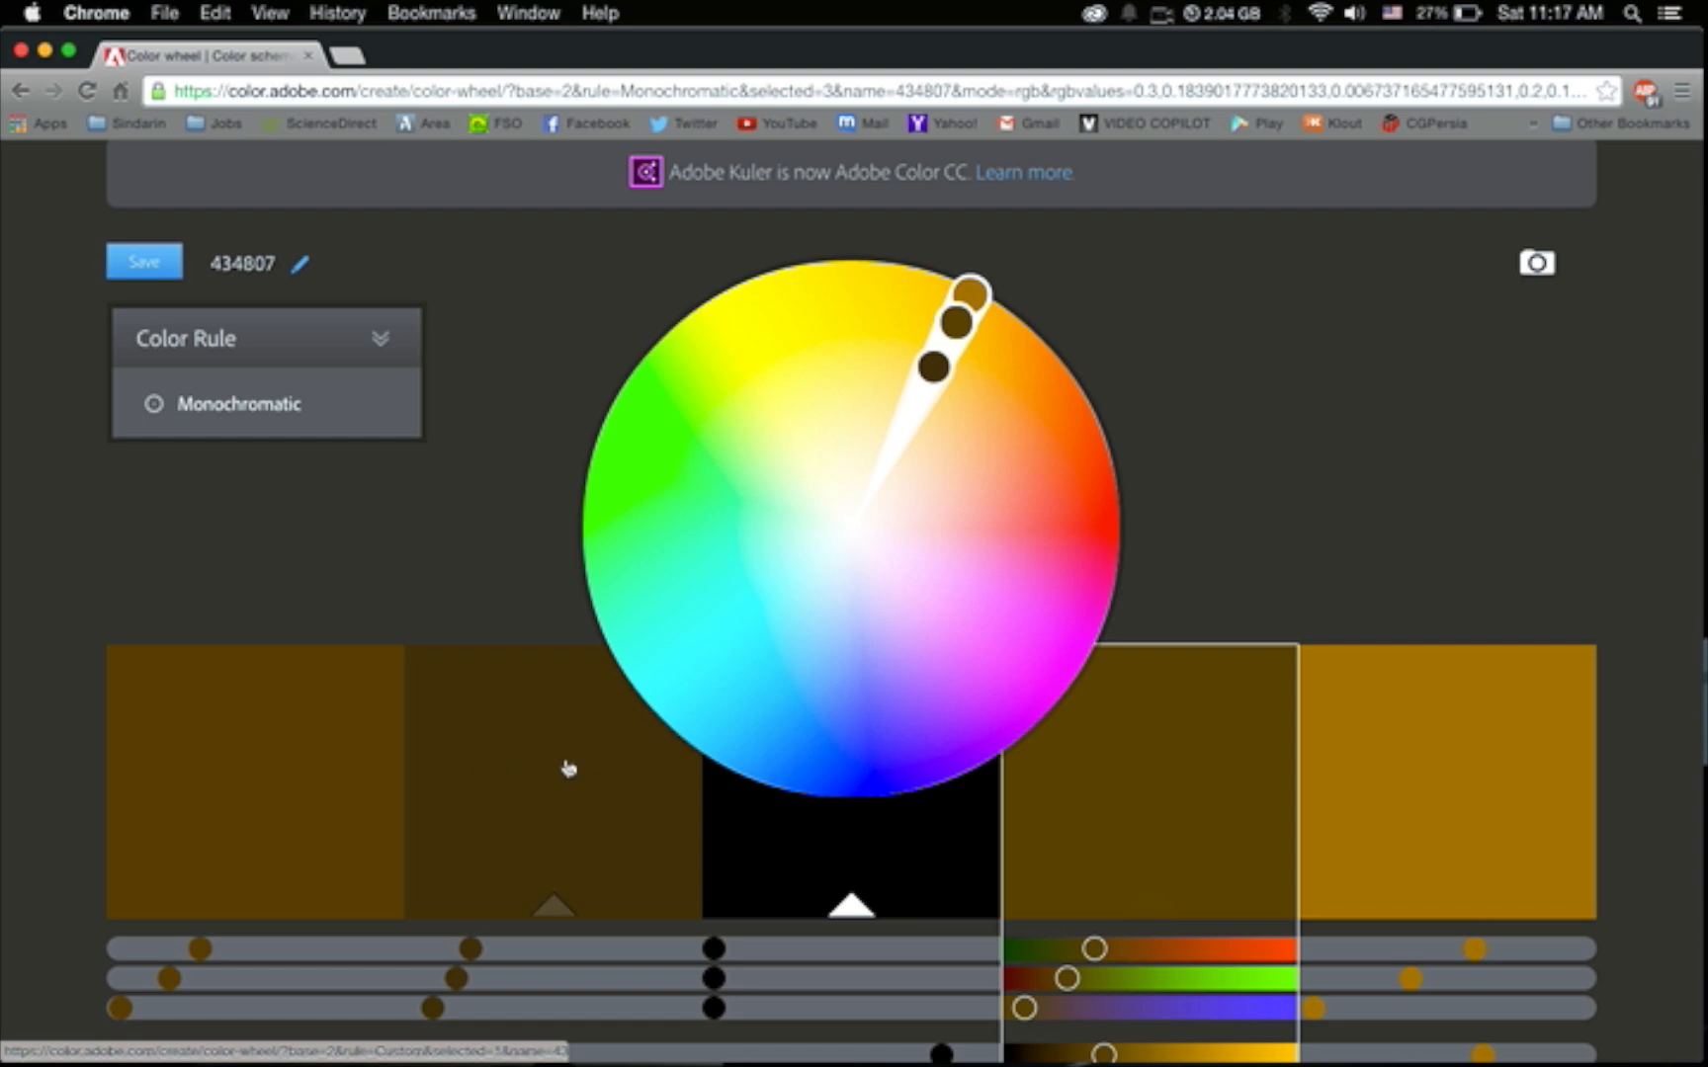
# Apply the Complementary color rule and rotate the yellow-orange wheel handle to yellow-green, opposite purple.
pyautogui.moveTo(243, 429)
pyautogui.click(235, 480)
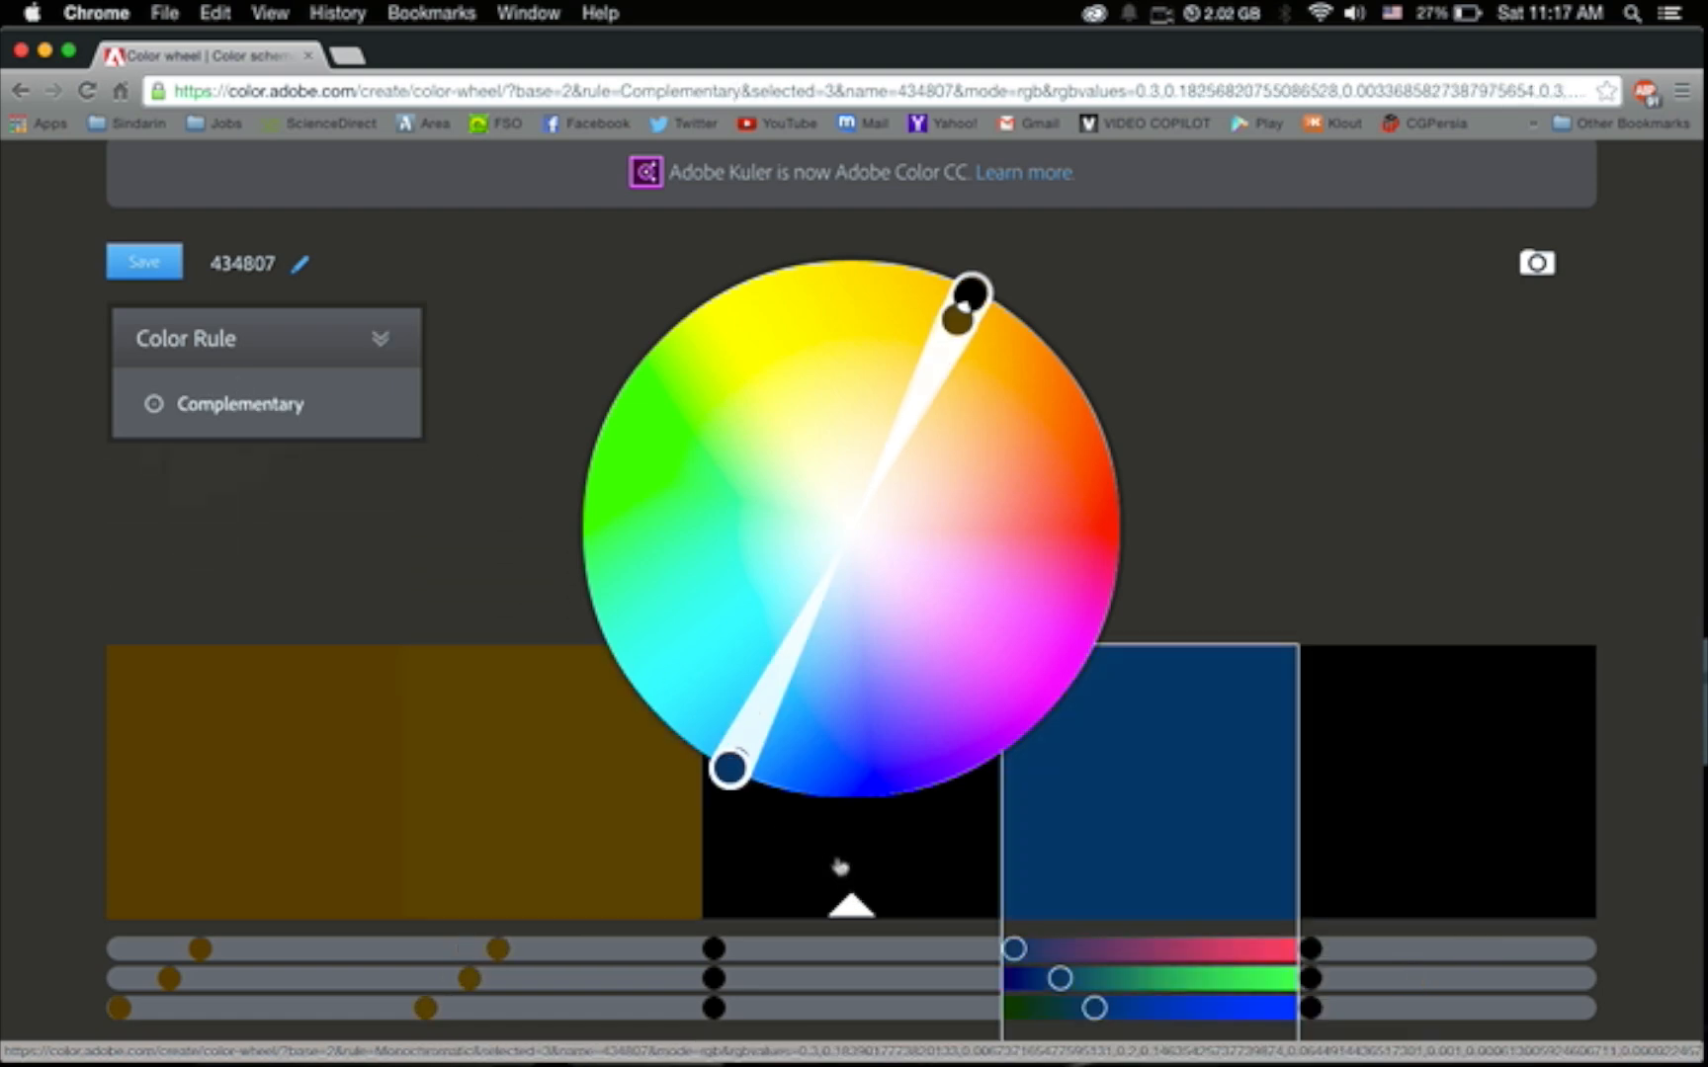
pyautogui.moveTo(971, 290); pyautogui.dragTo(733, 336)
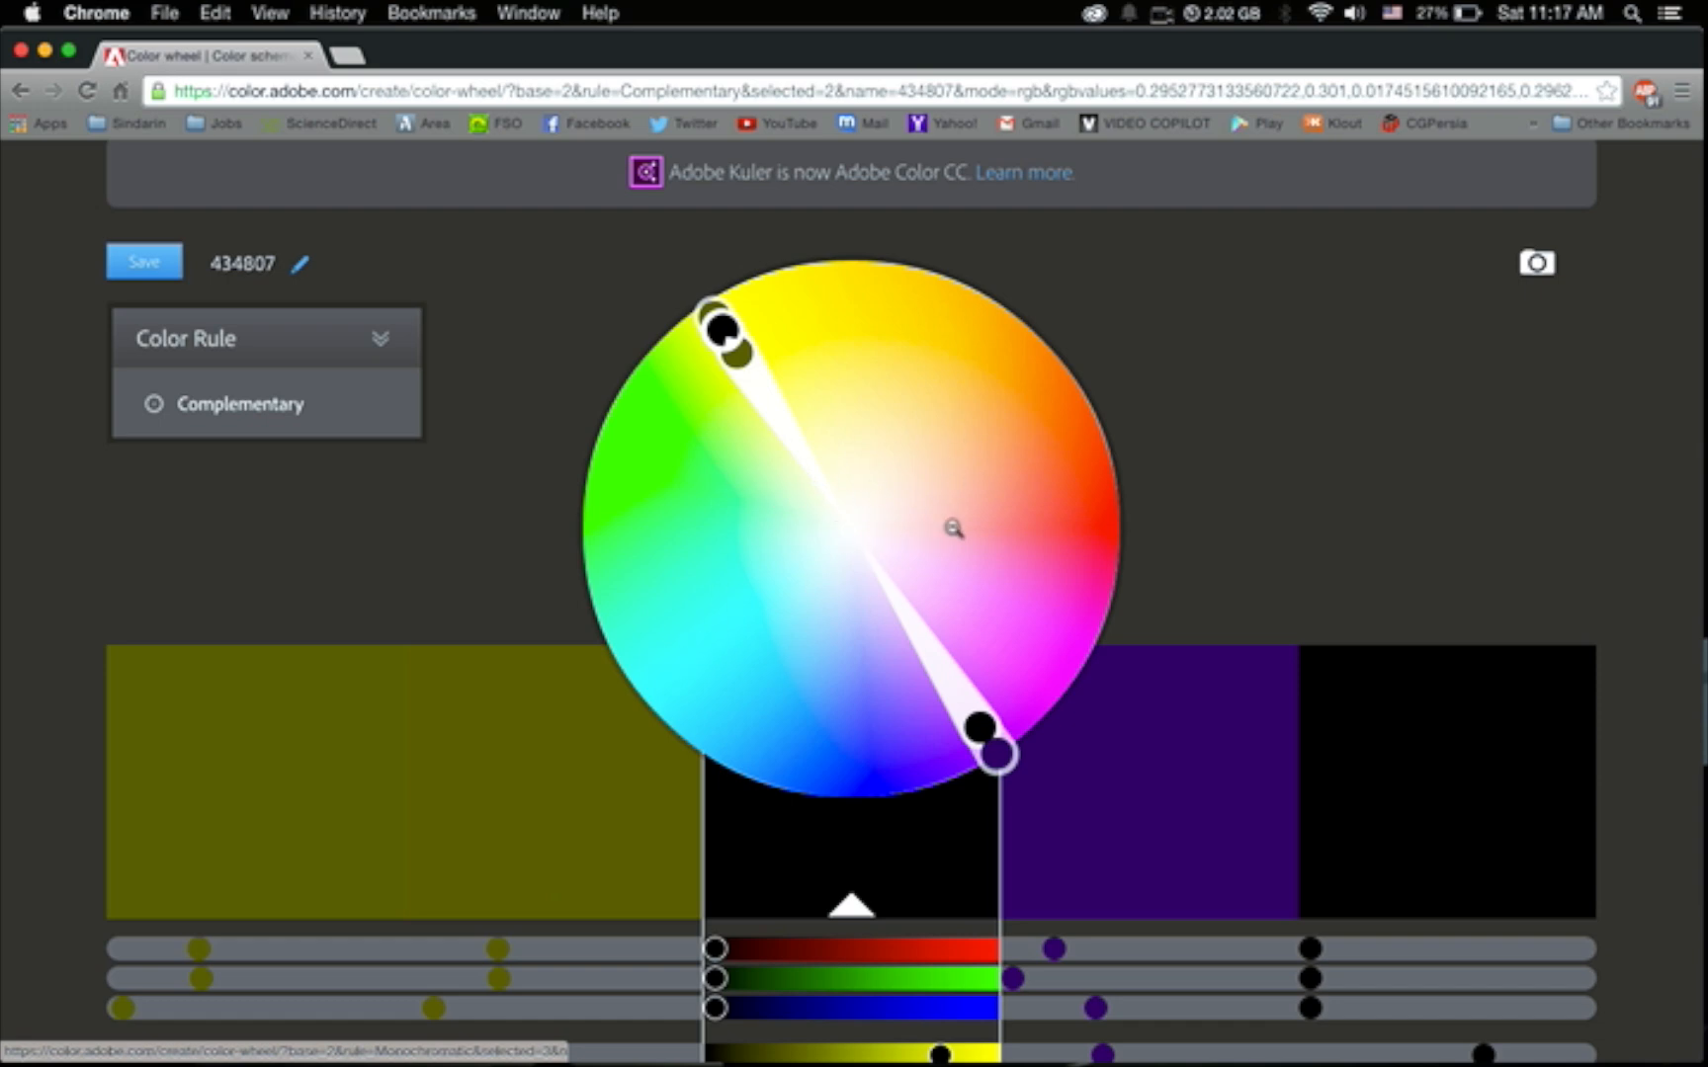
# Create a color theme from the image 434807.jpg on the Desktop.
pyautogui.click(1538, 265)
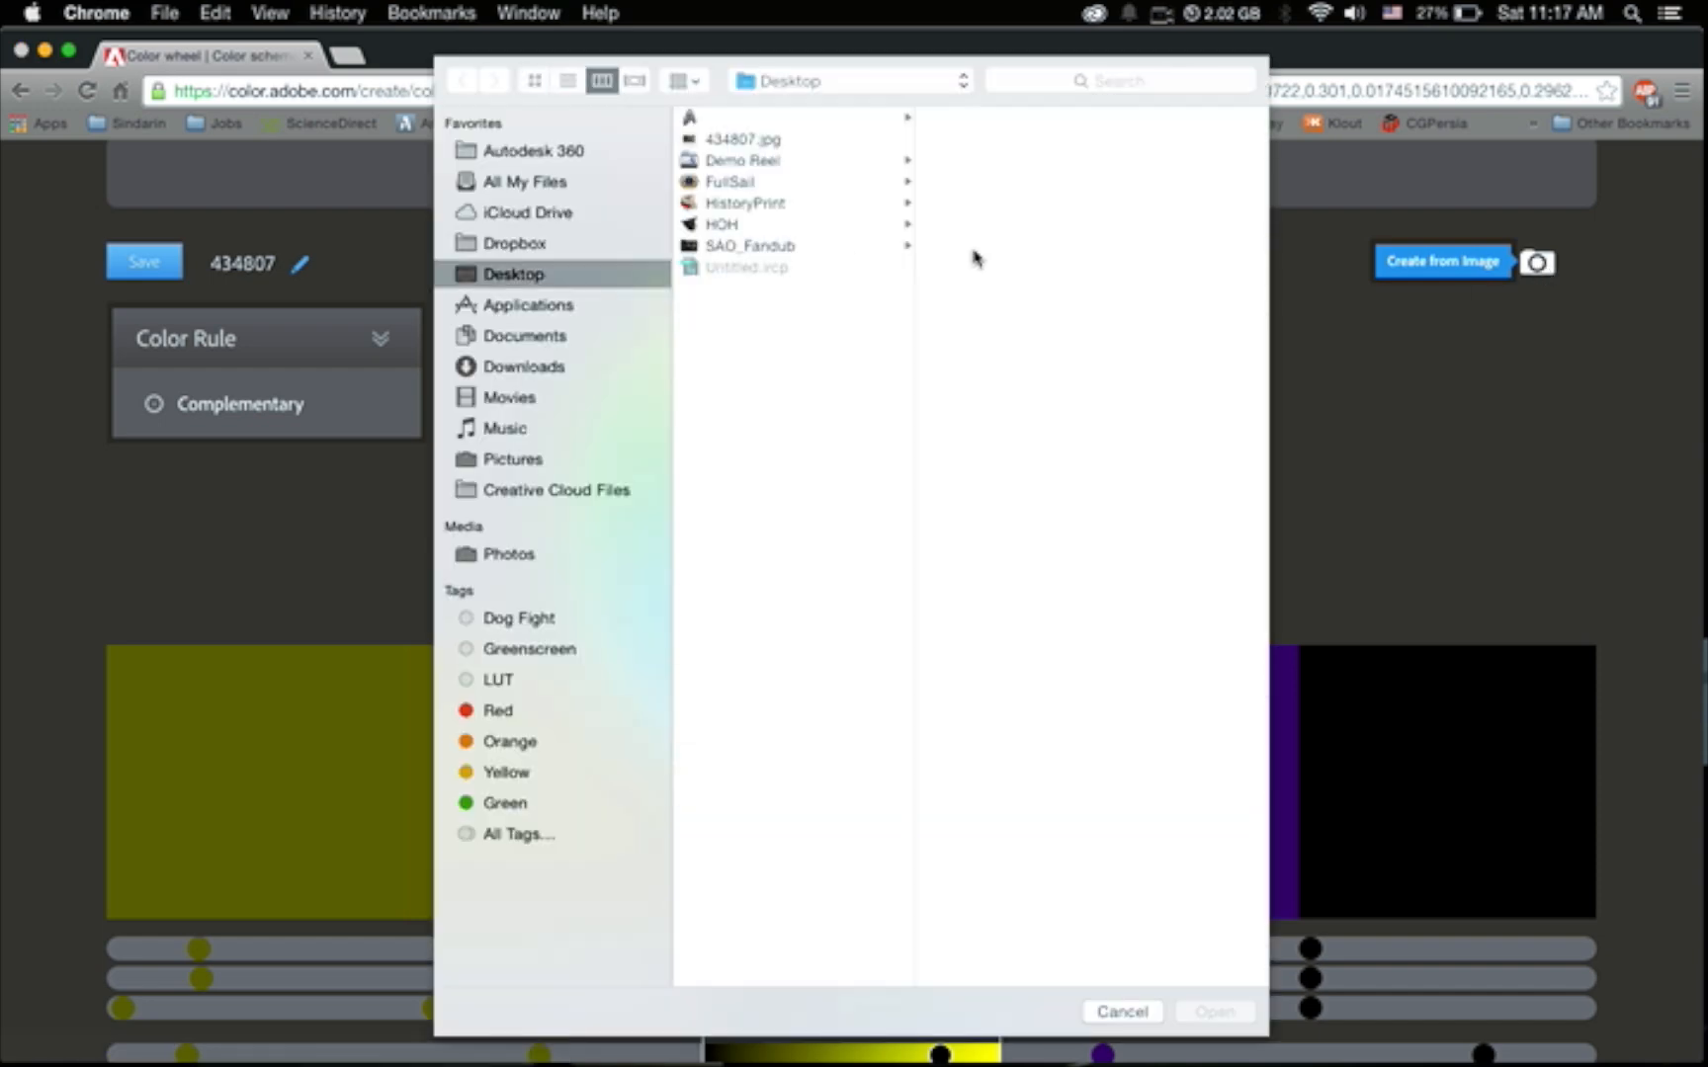
pyautogui.click(737, 141)
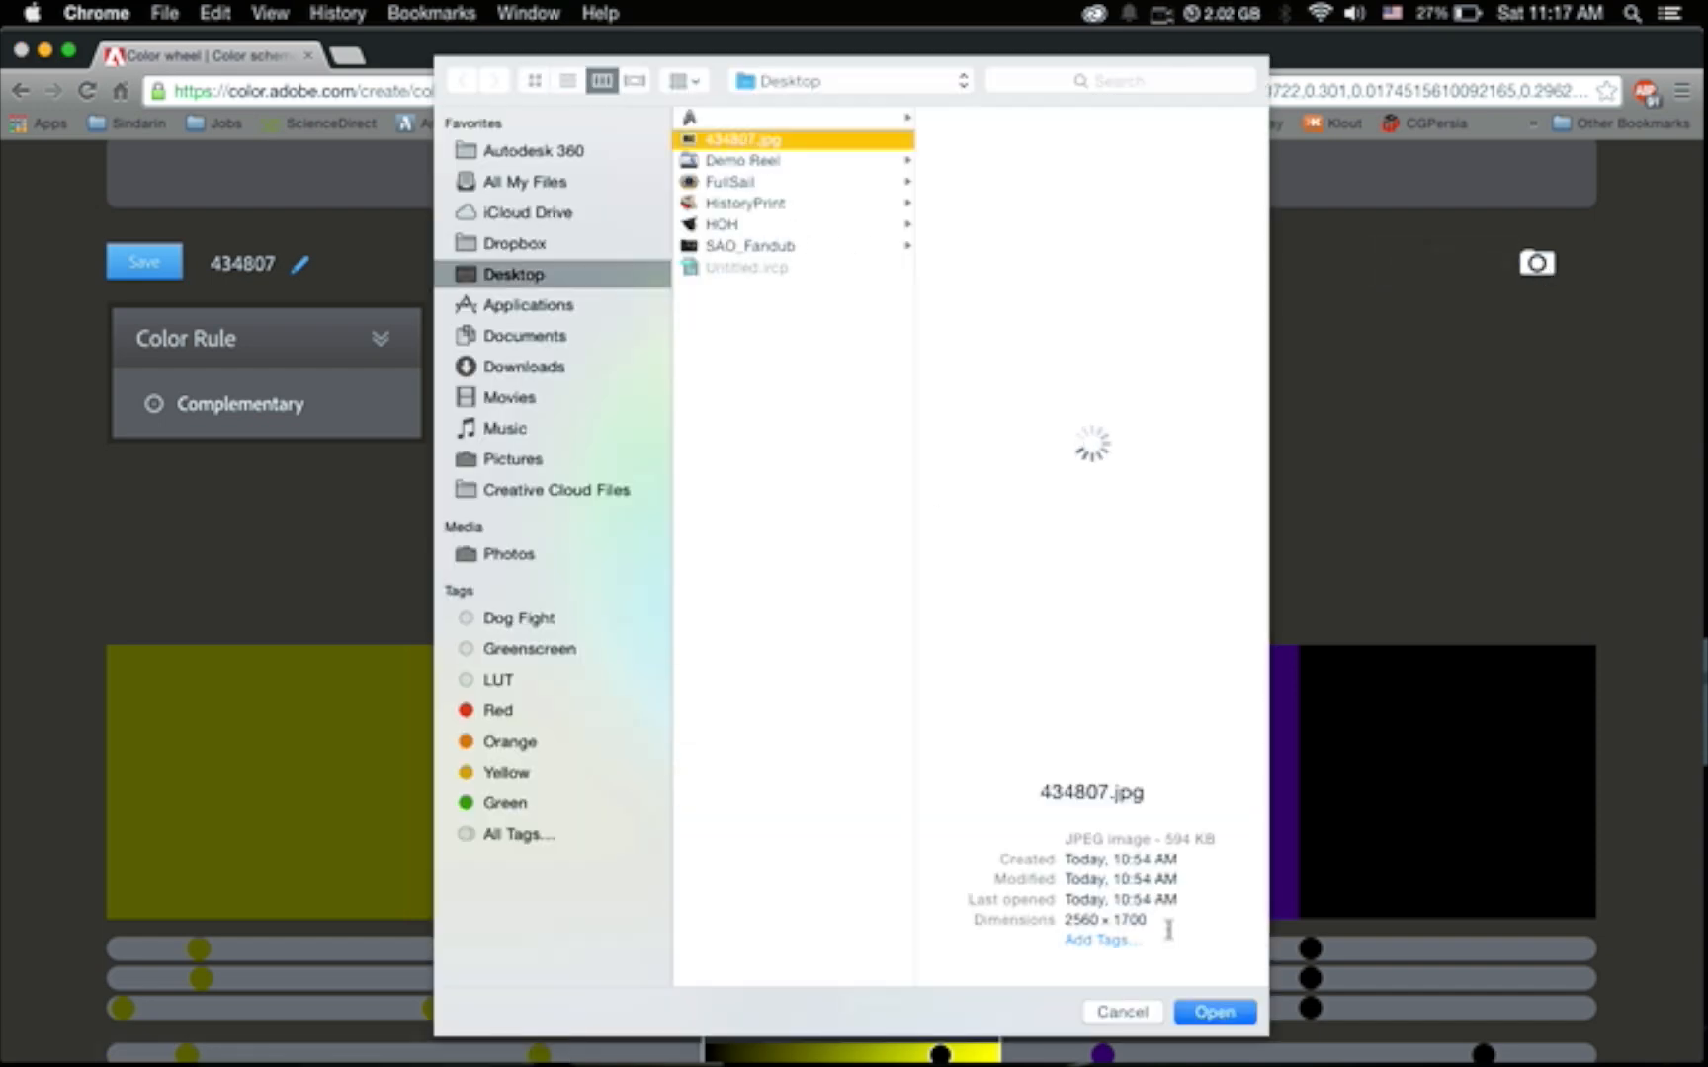
pyautogui.click(1215, 1012)
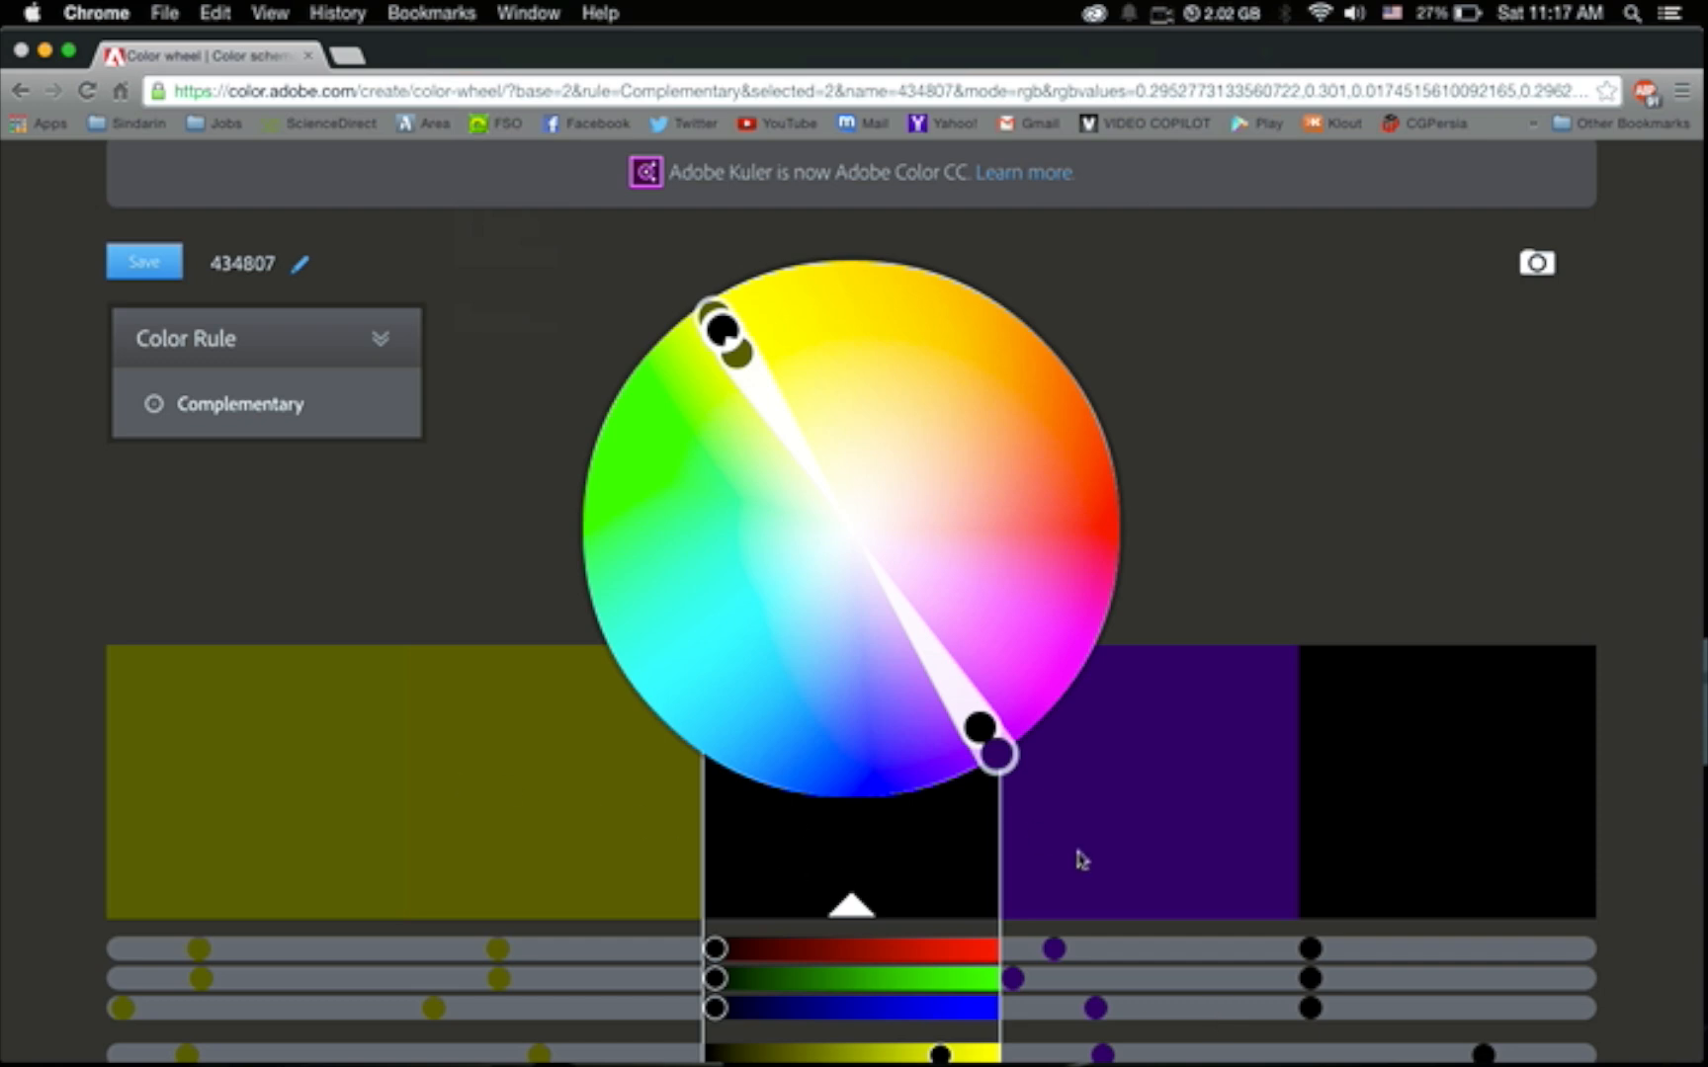
# Move the image's color markers to sample the shaded eye, the blue-grey rock behind the head, the dark cloak and the dark background edge.
pyautogui.scroll(-5, 1369, 686)
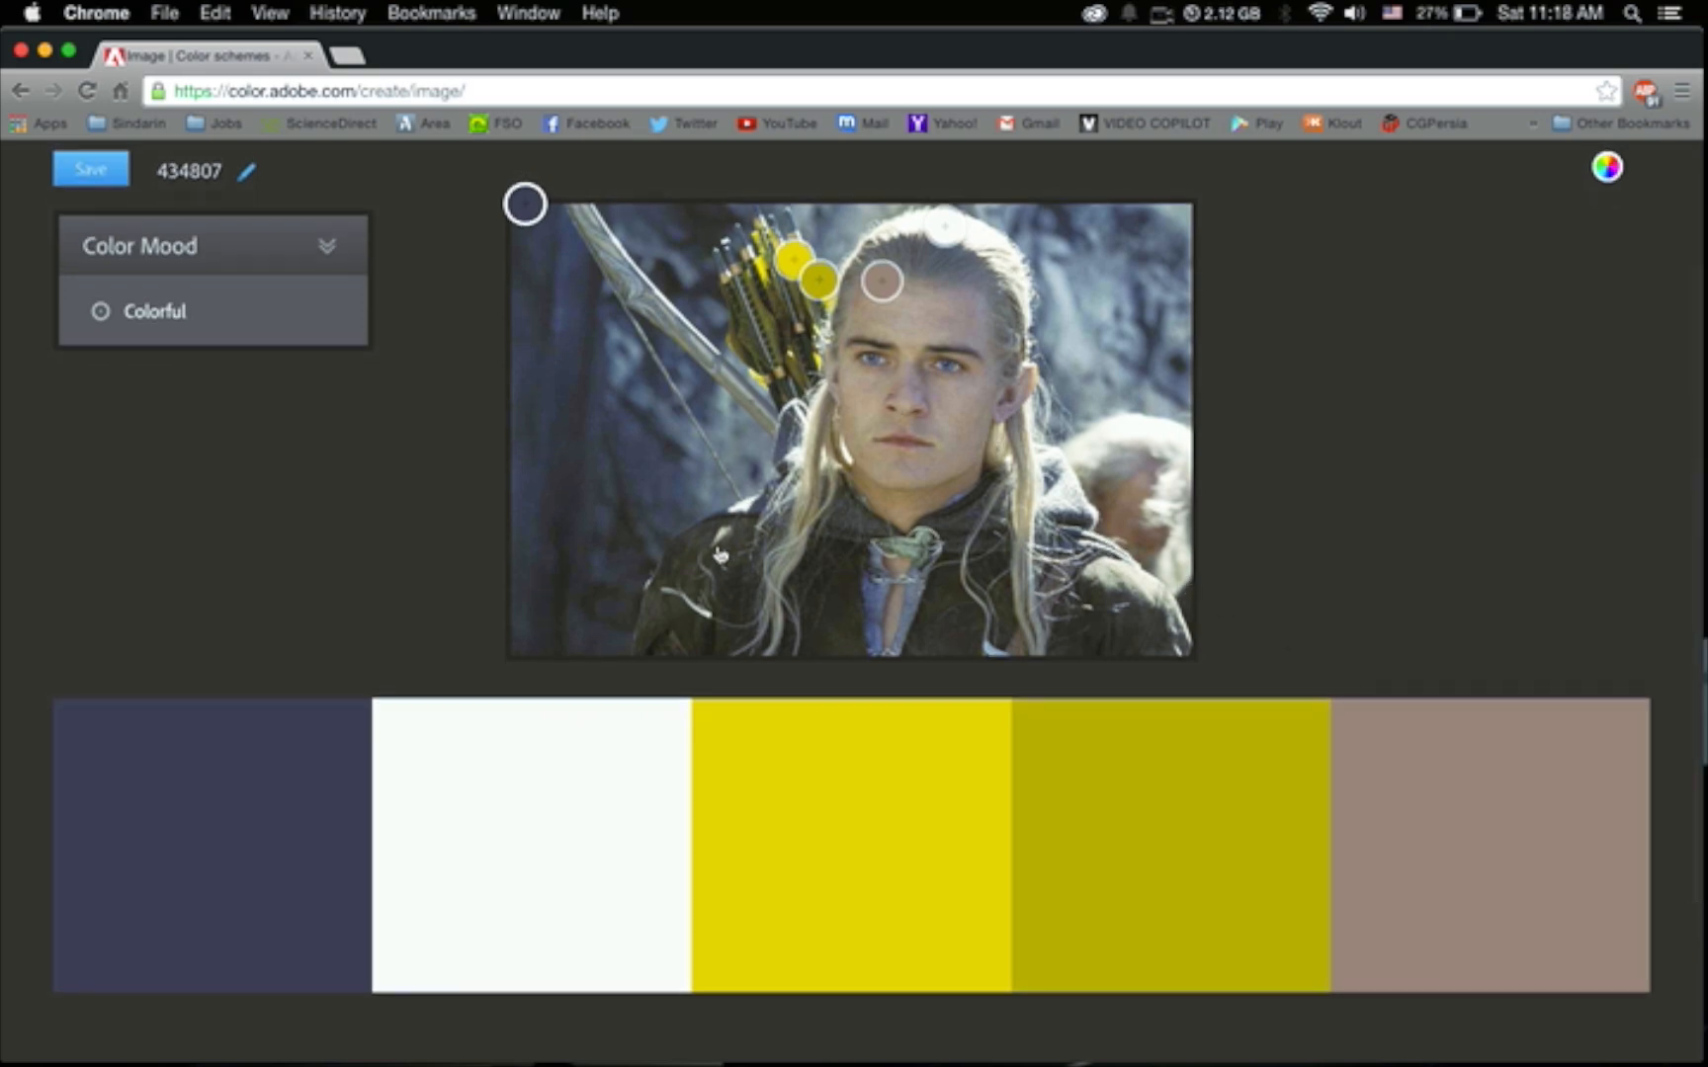
pyautogui.moveTo(882, 281); pyautogui.dragTo(876, 357)
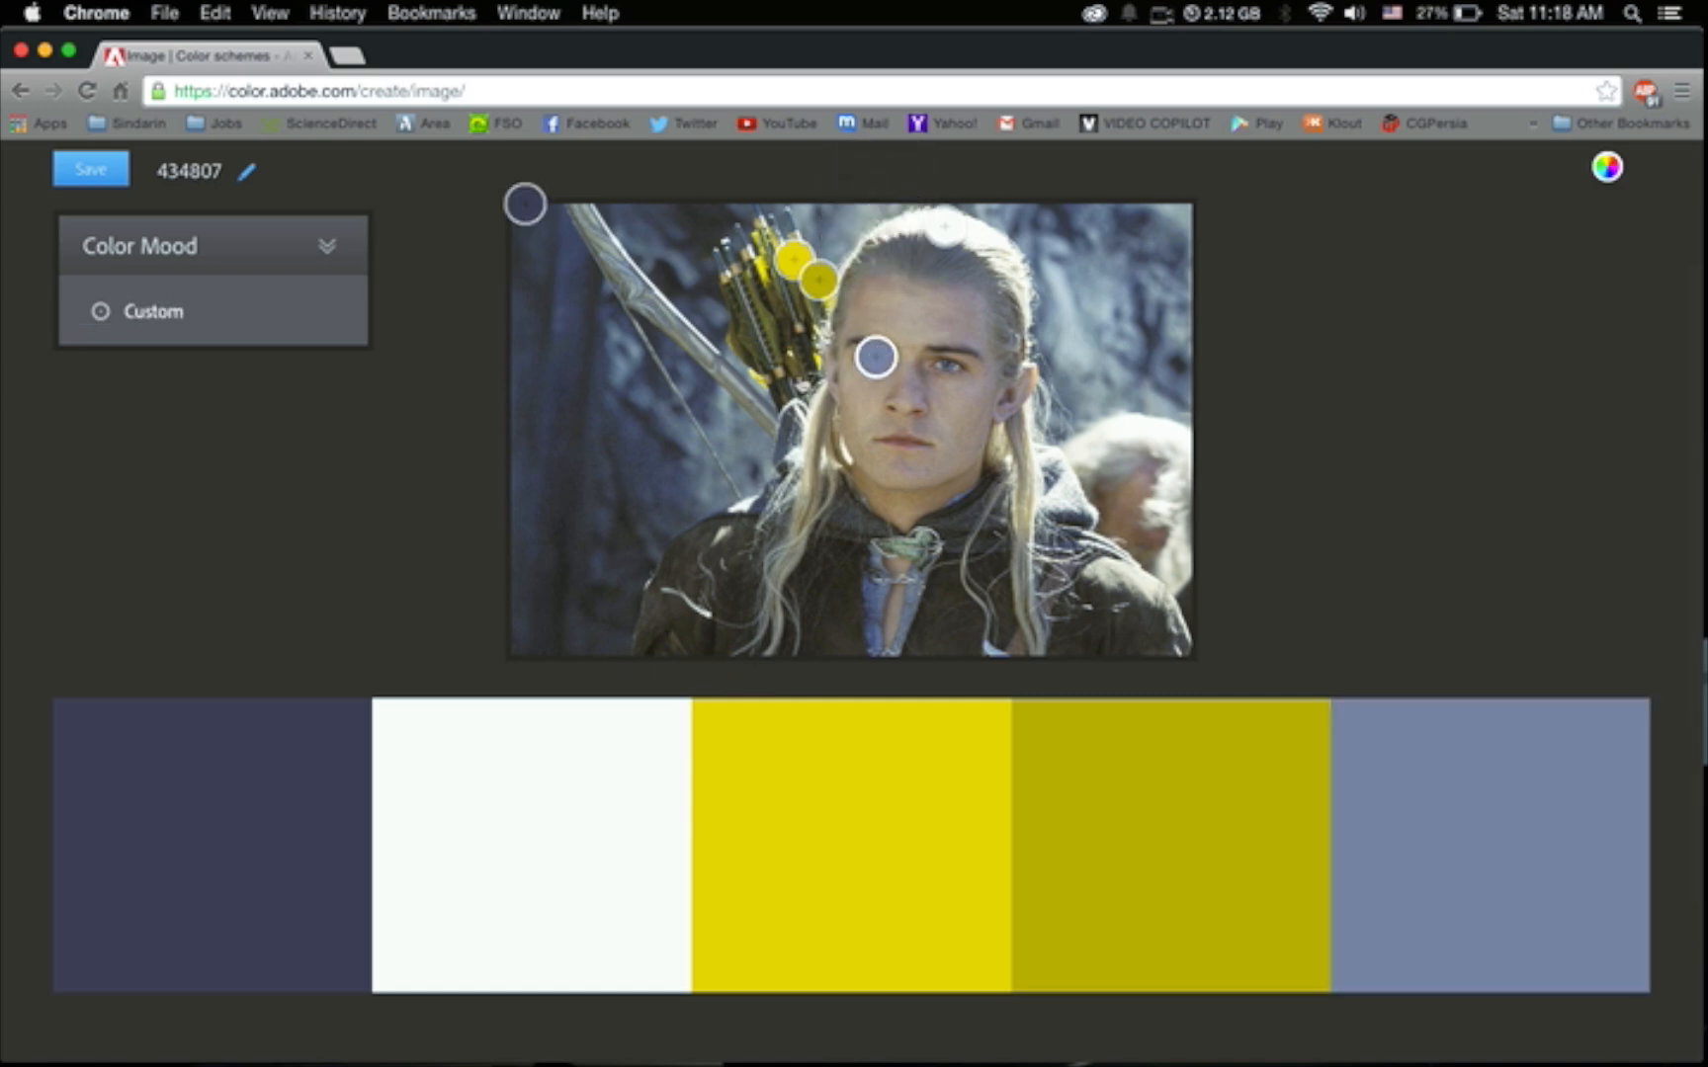
pyautogui.moveTo(947, 229); pyautogui.dragTo(1065, 253)
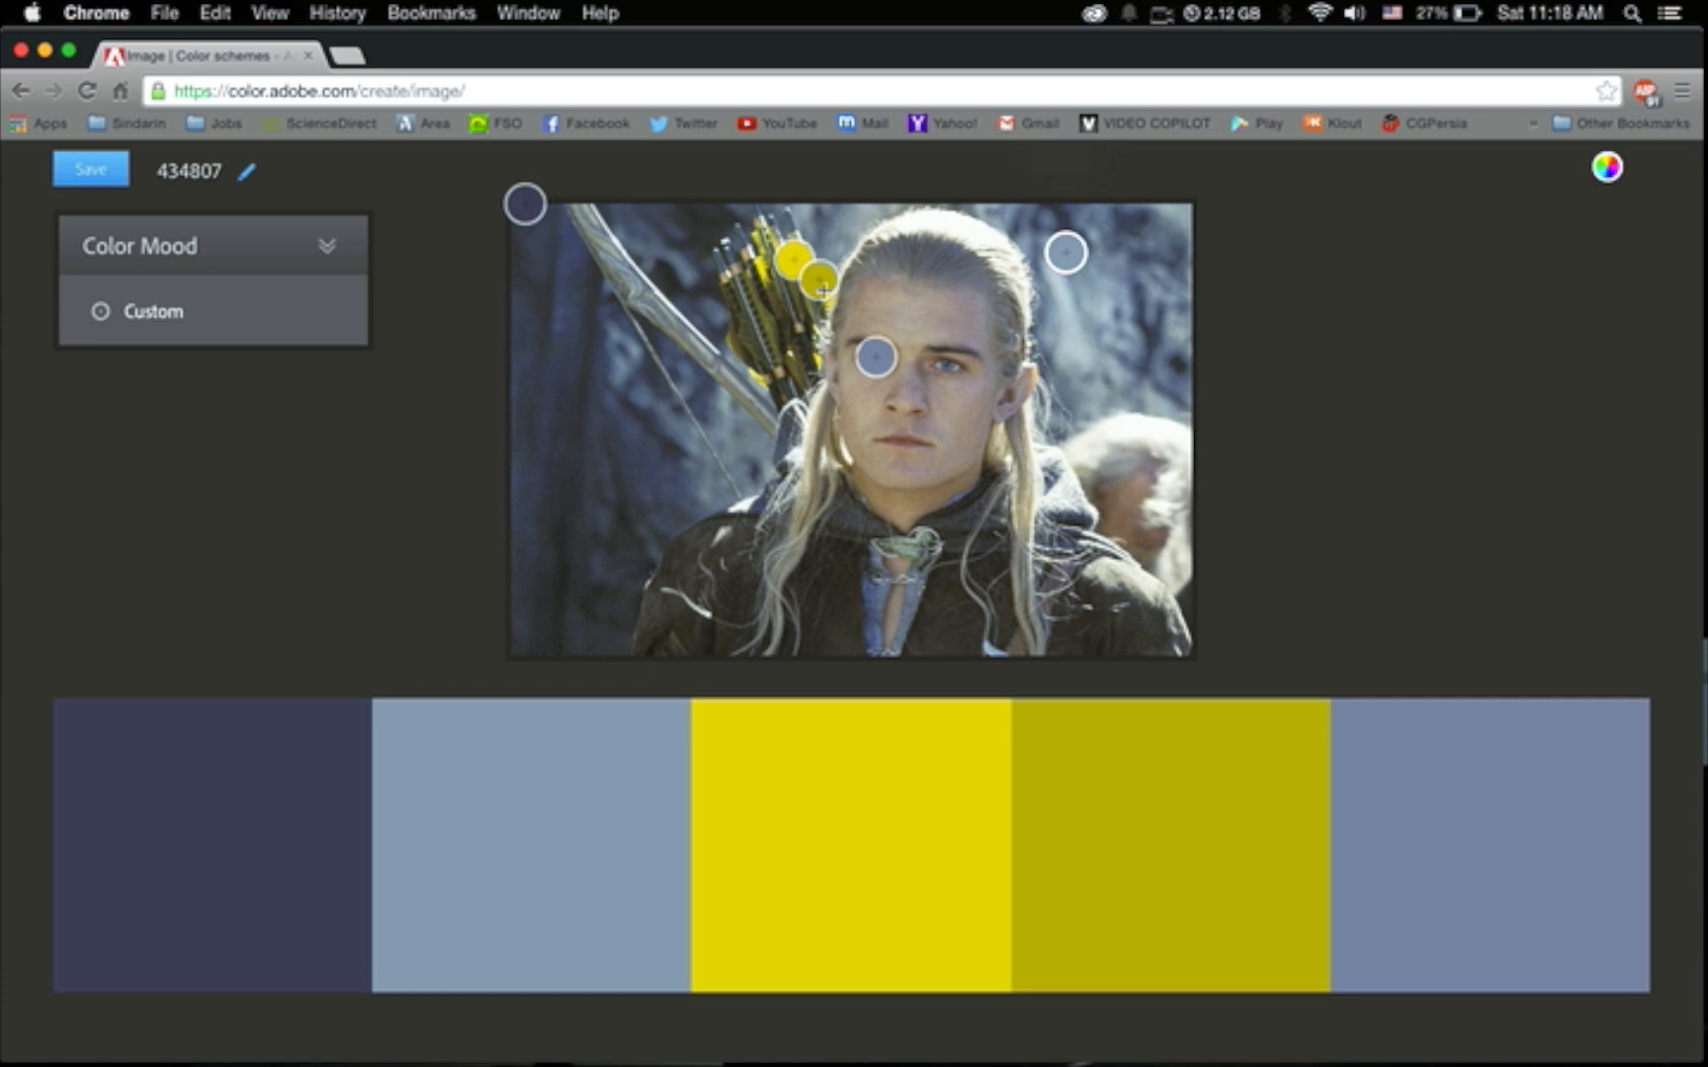
pyautogui.moveTo(824, 289)
pyautogui.mouseDown()
pyautogui.moveTo(778, 332)
pyautogui.moveTo(695, 544)
pyautogui.mouseUp()
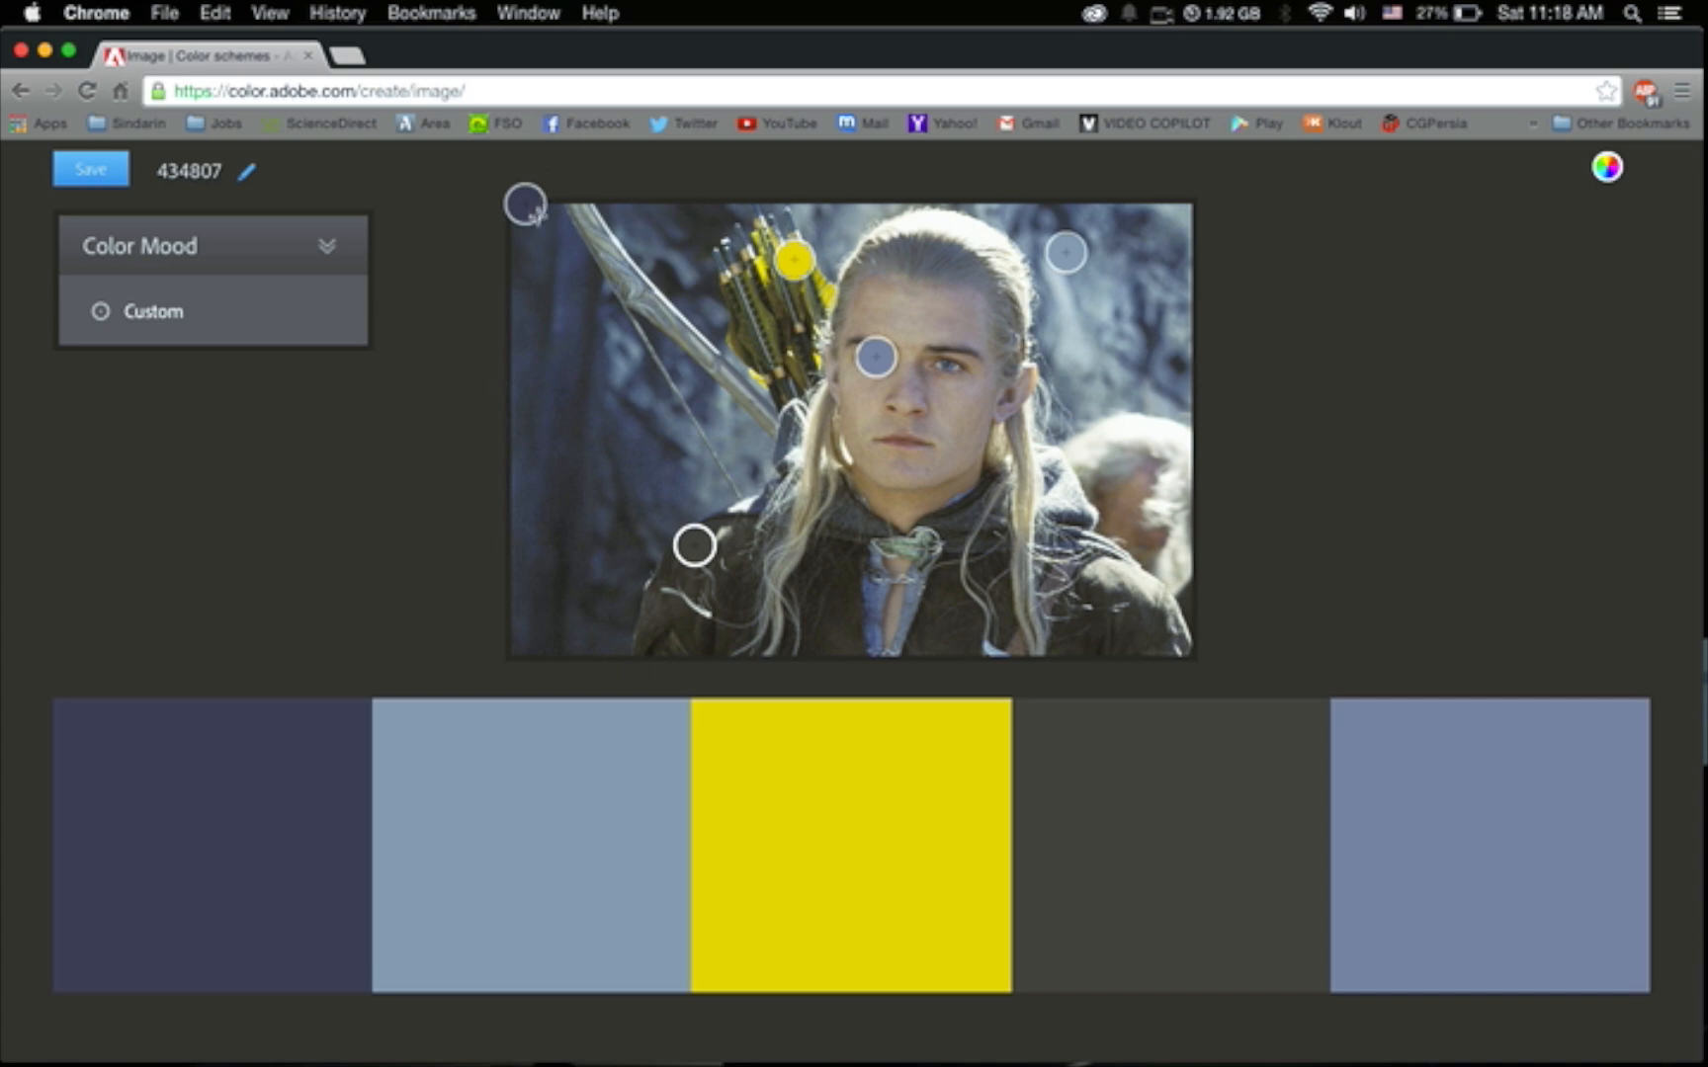
pyautogui.moveTo(525, 204)
pyautogui.mouseDown()
pyautogui.moveTo(585, 379)
pyautogui.moveTo(539, 342)
pyautogui.mouseUp()
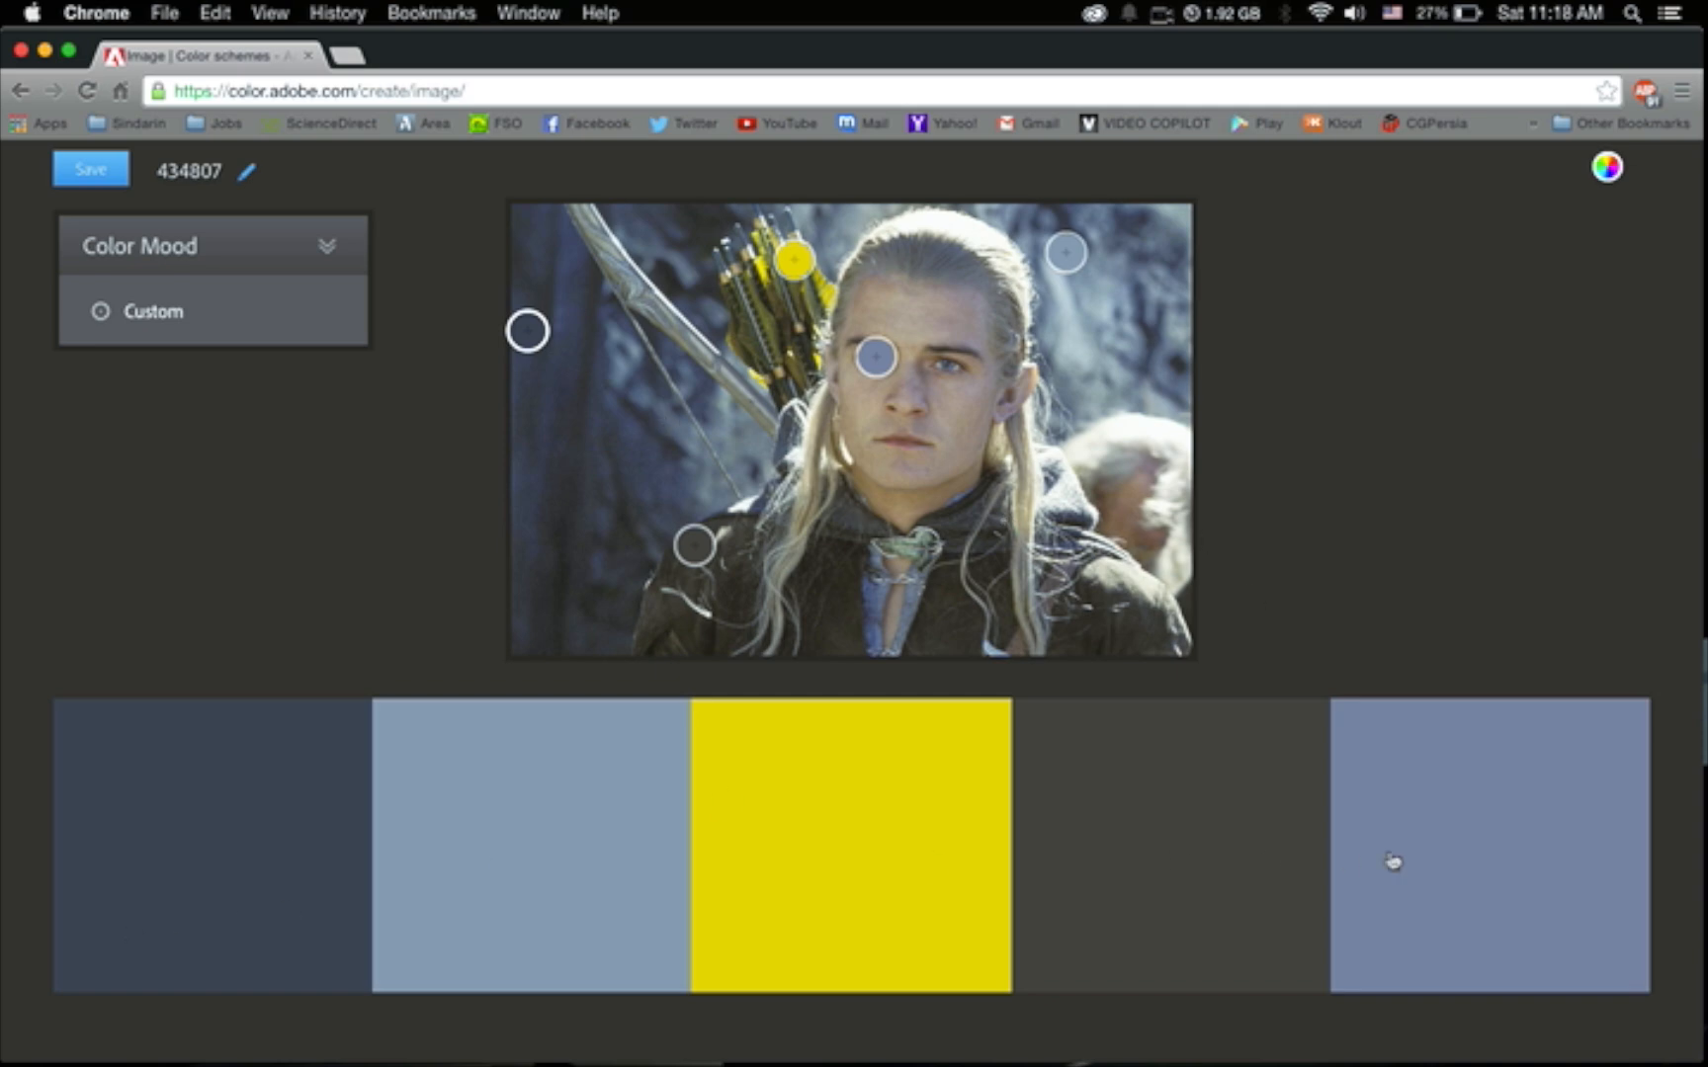
# Open the collection of personal saved themes and browse through its palettes.
pyautogui.scroll(3, 1456, 435)
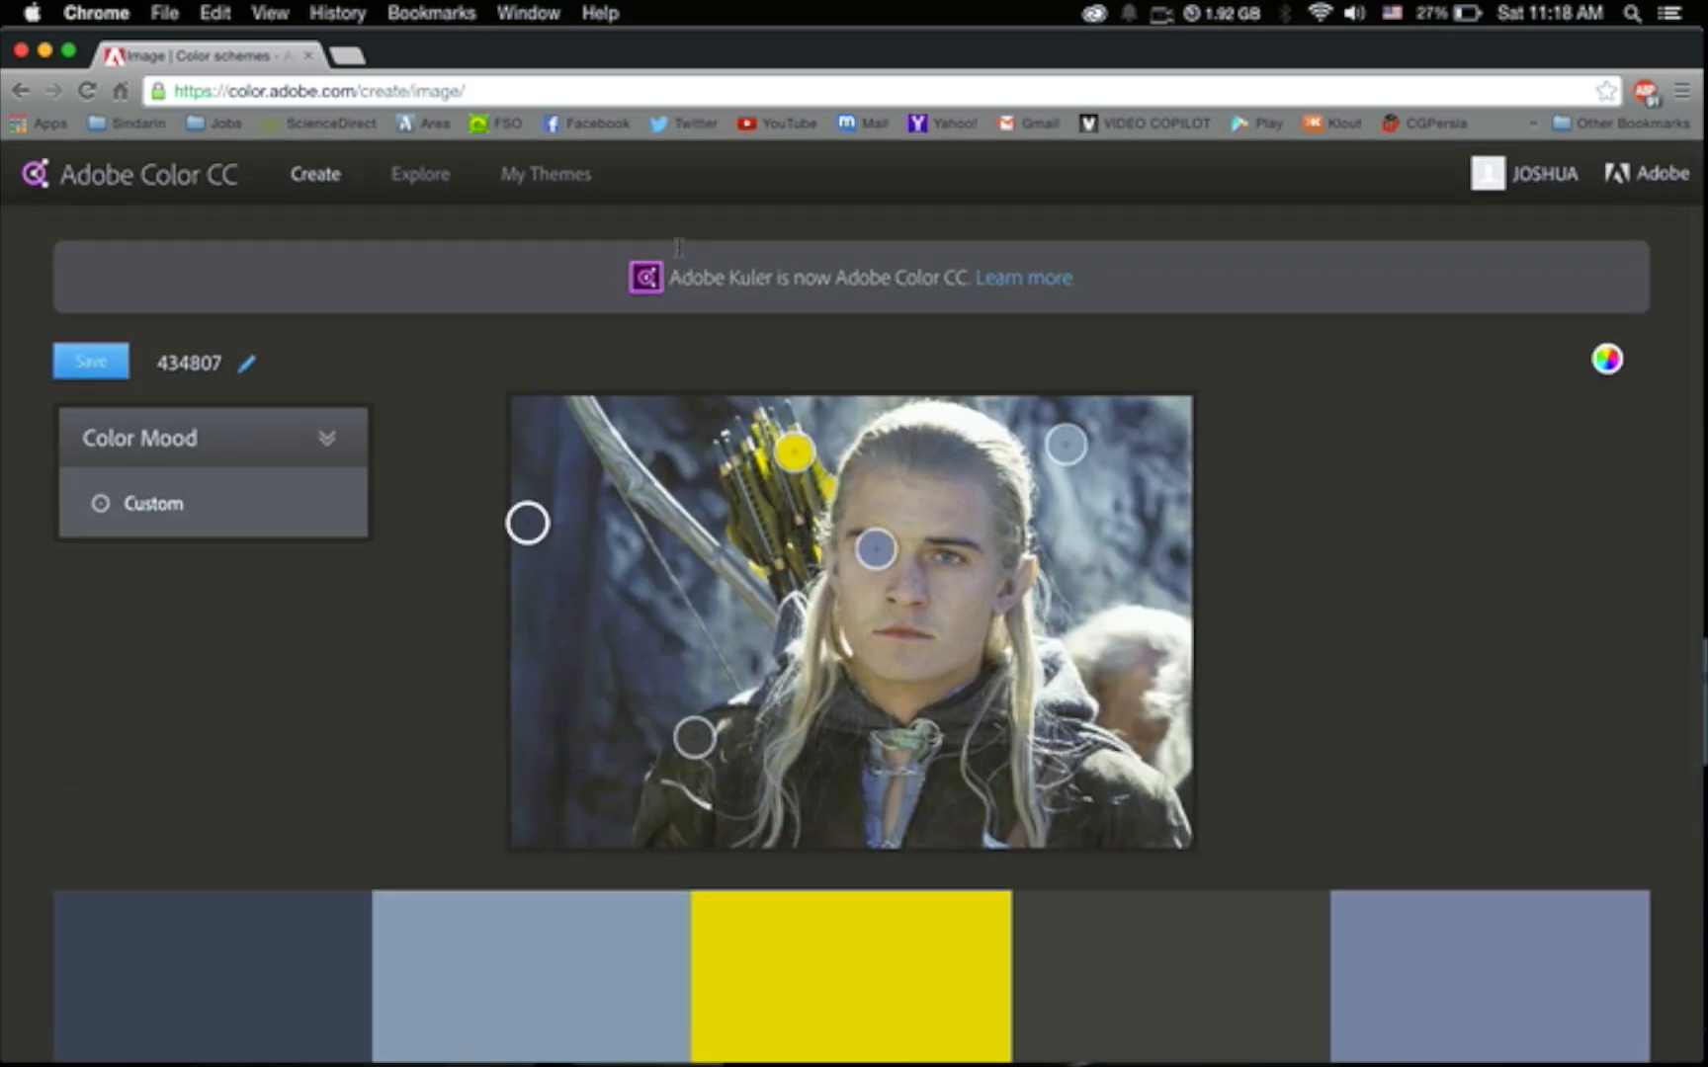
pyautogui.click(554, 178)
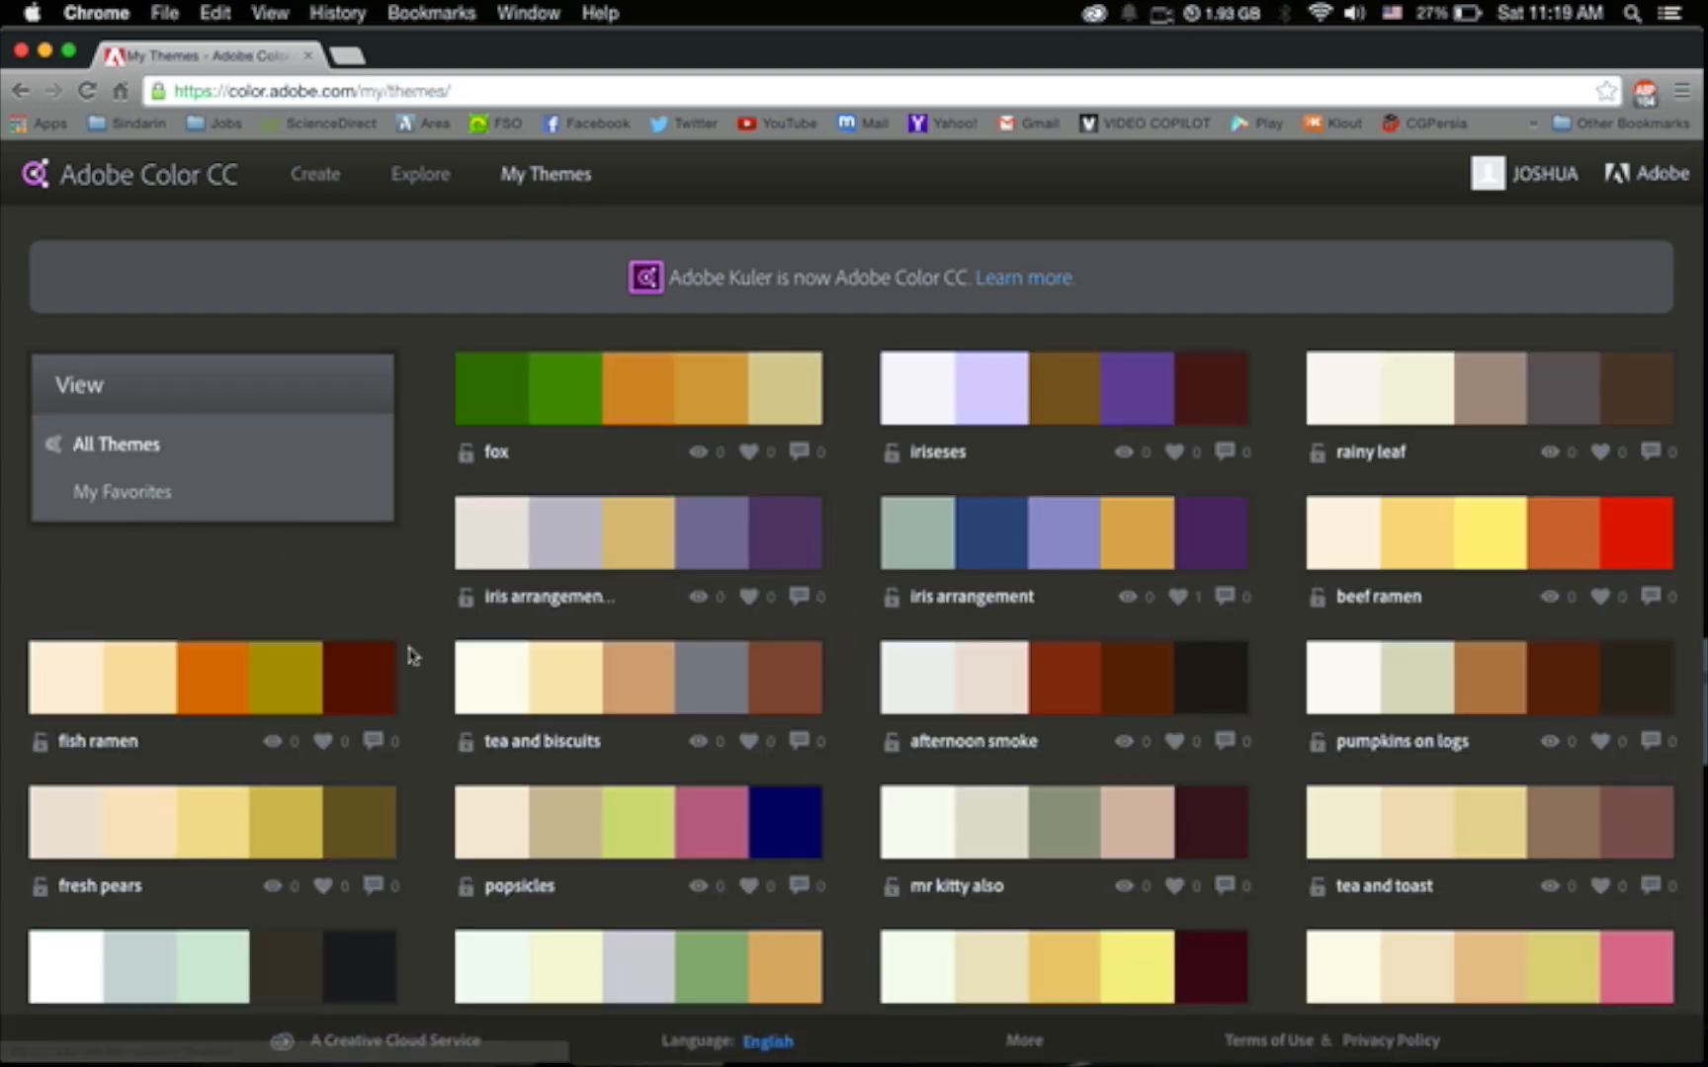
pyautogui.scroll(-5, 412, 655)
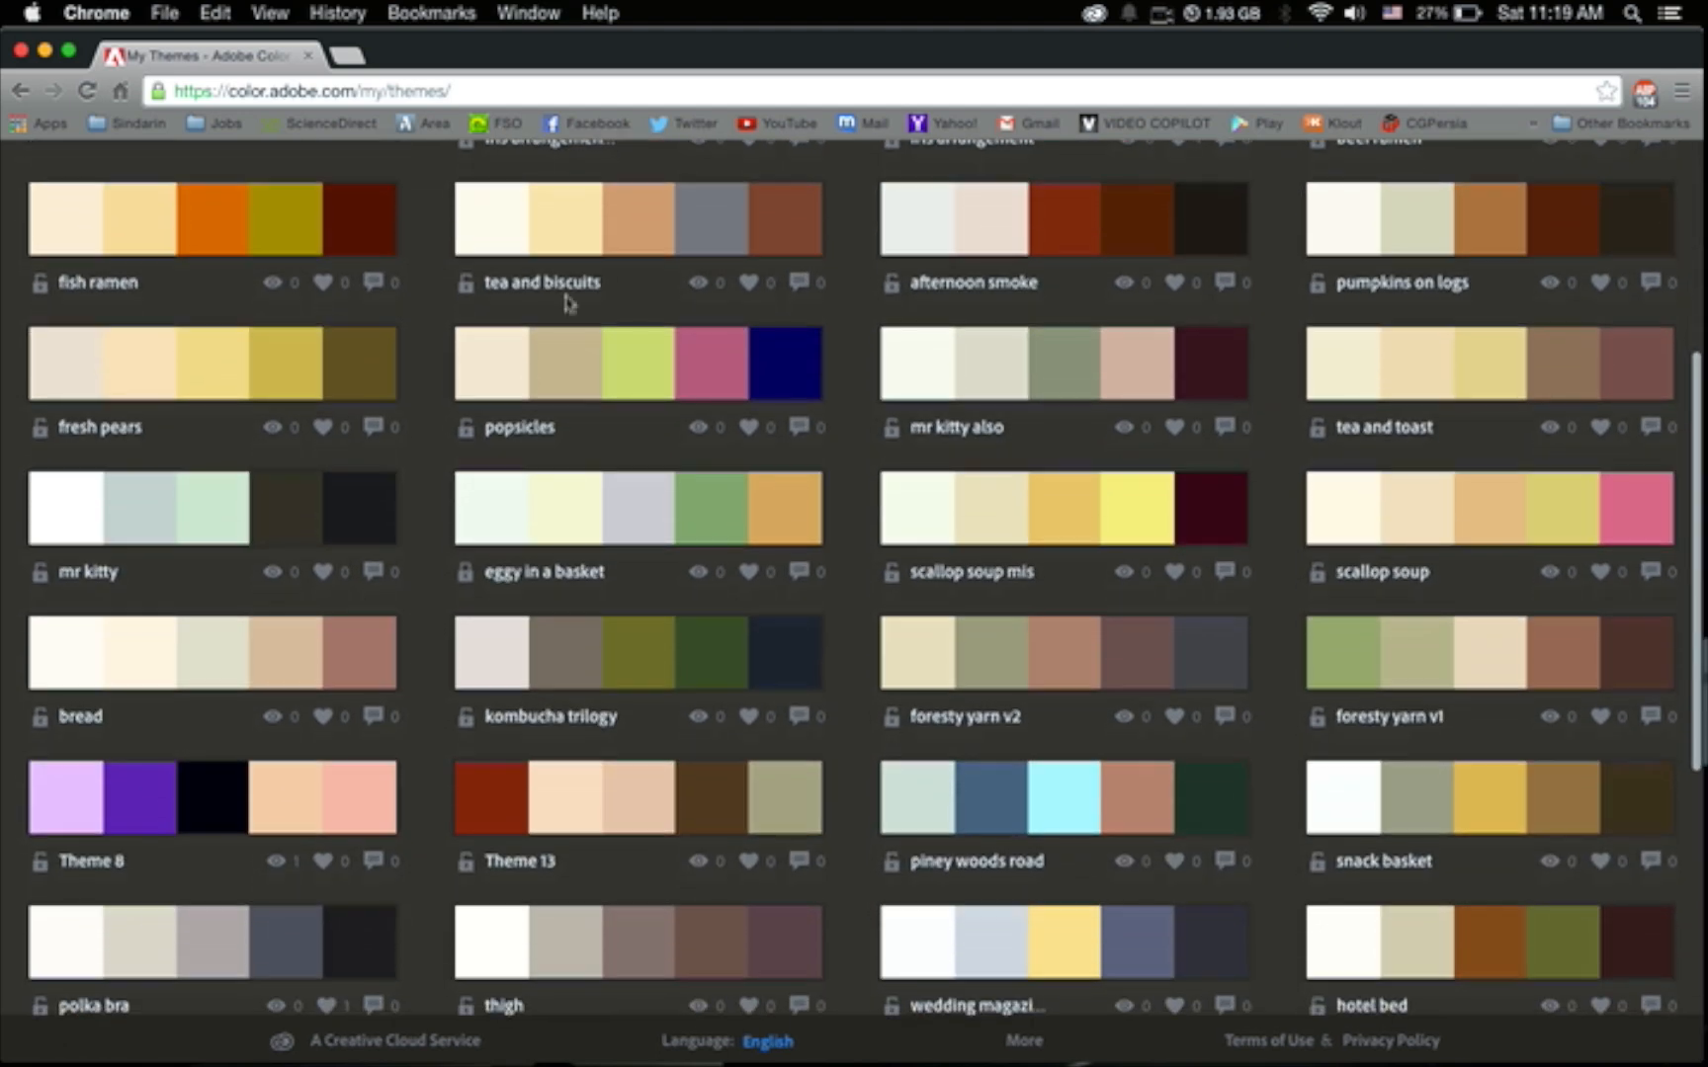
# Look through the rest of the saved palettes and open the details page of the "tea and toast" theme.
pyautogui.moveTo(595, 365)
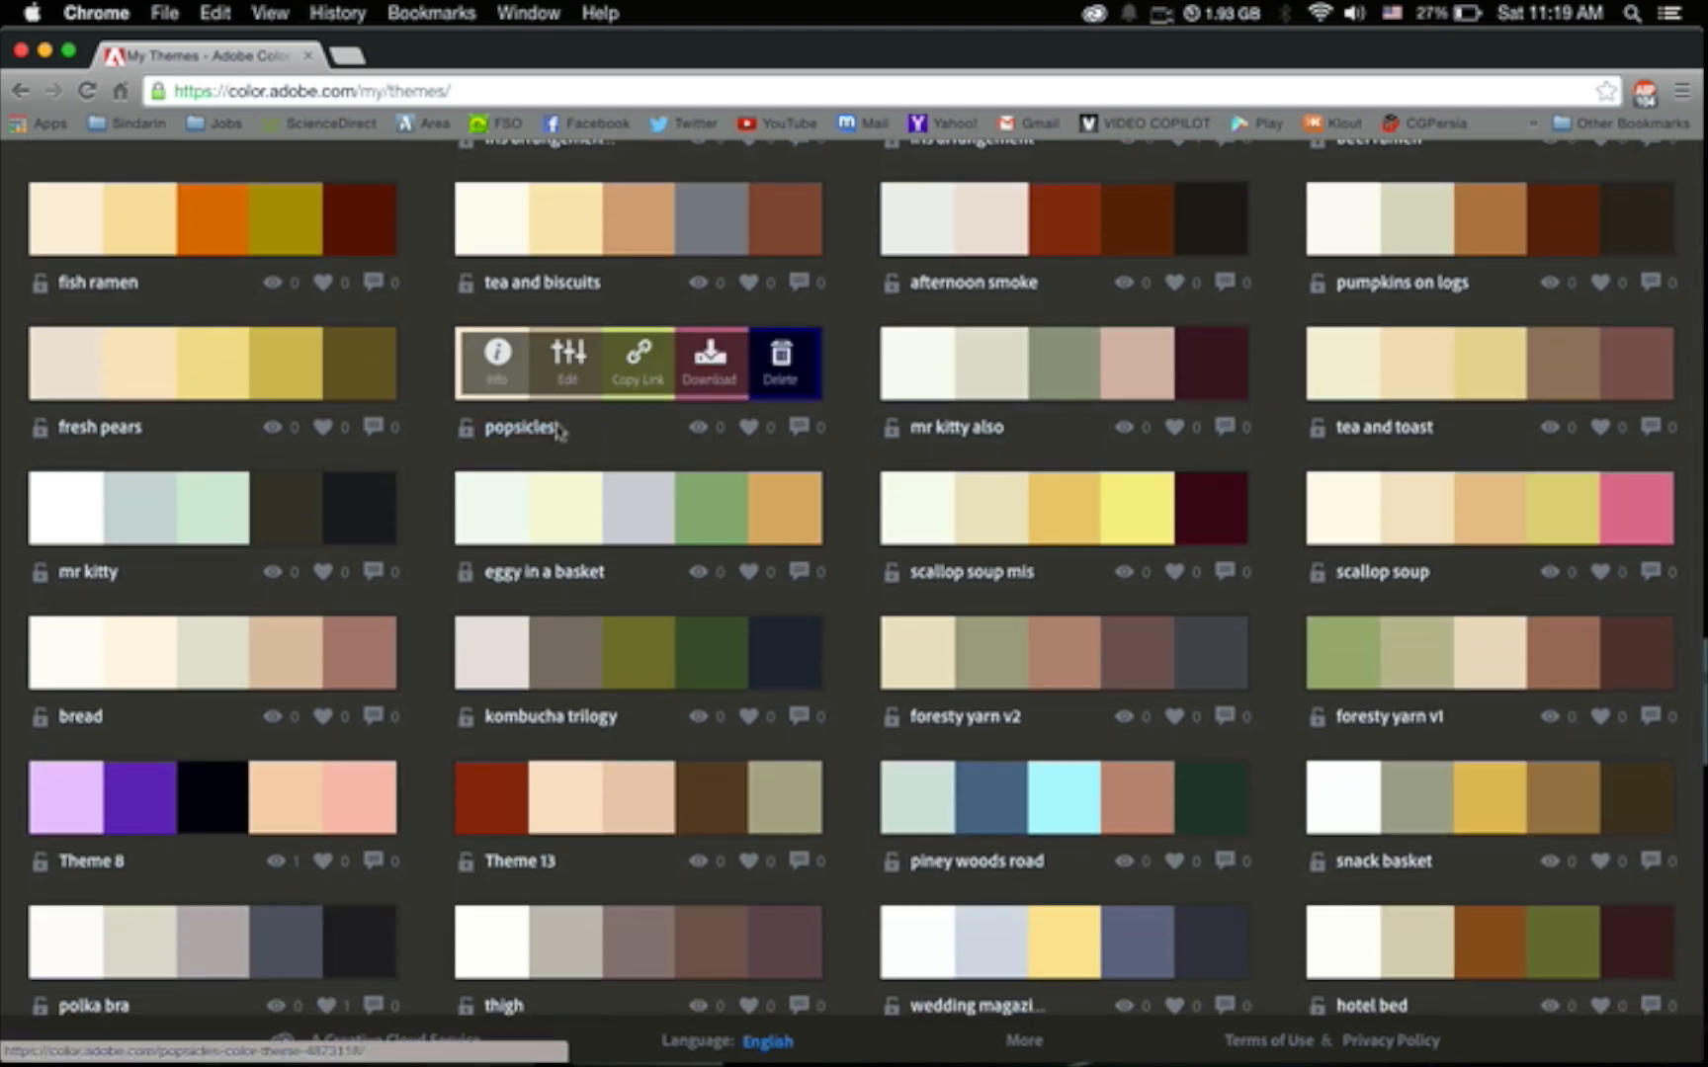
pyautogui.scroll(-3, 558, 430)
pyautogui.scroll(-1, 560, 430)
pyautogui.moveTo(129, 247)
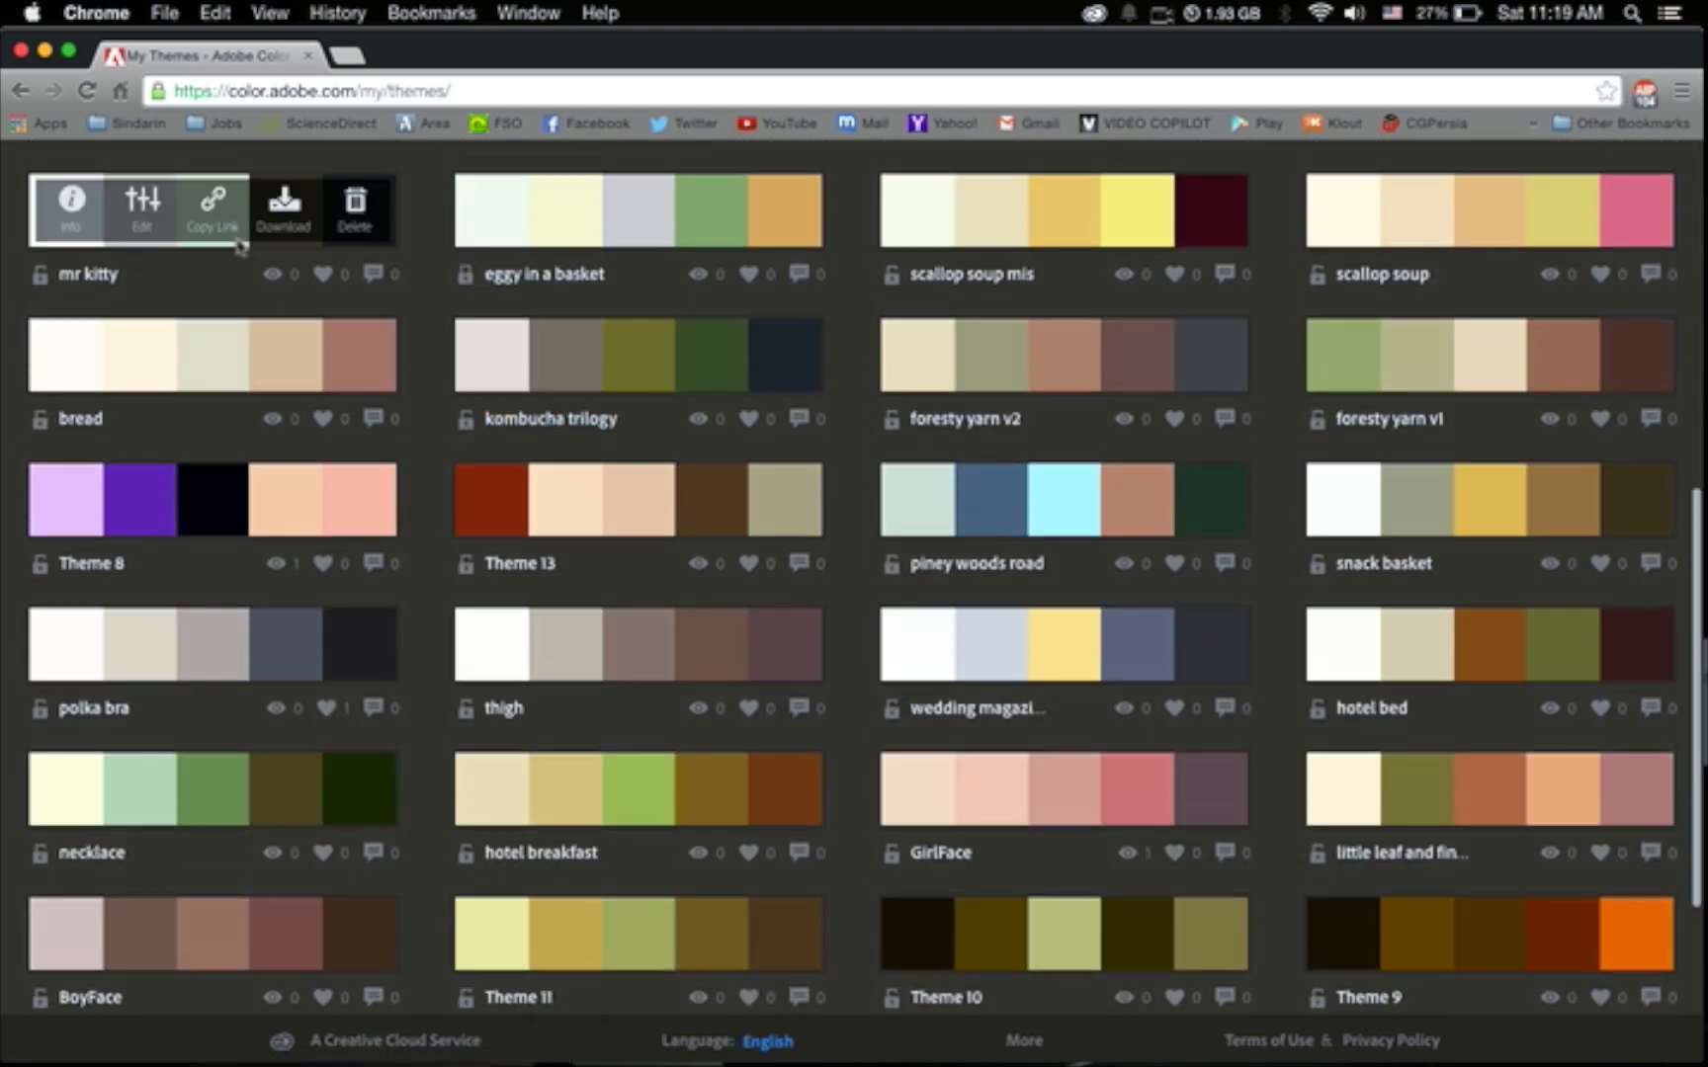
pyautogui.moveTo(178, 547)
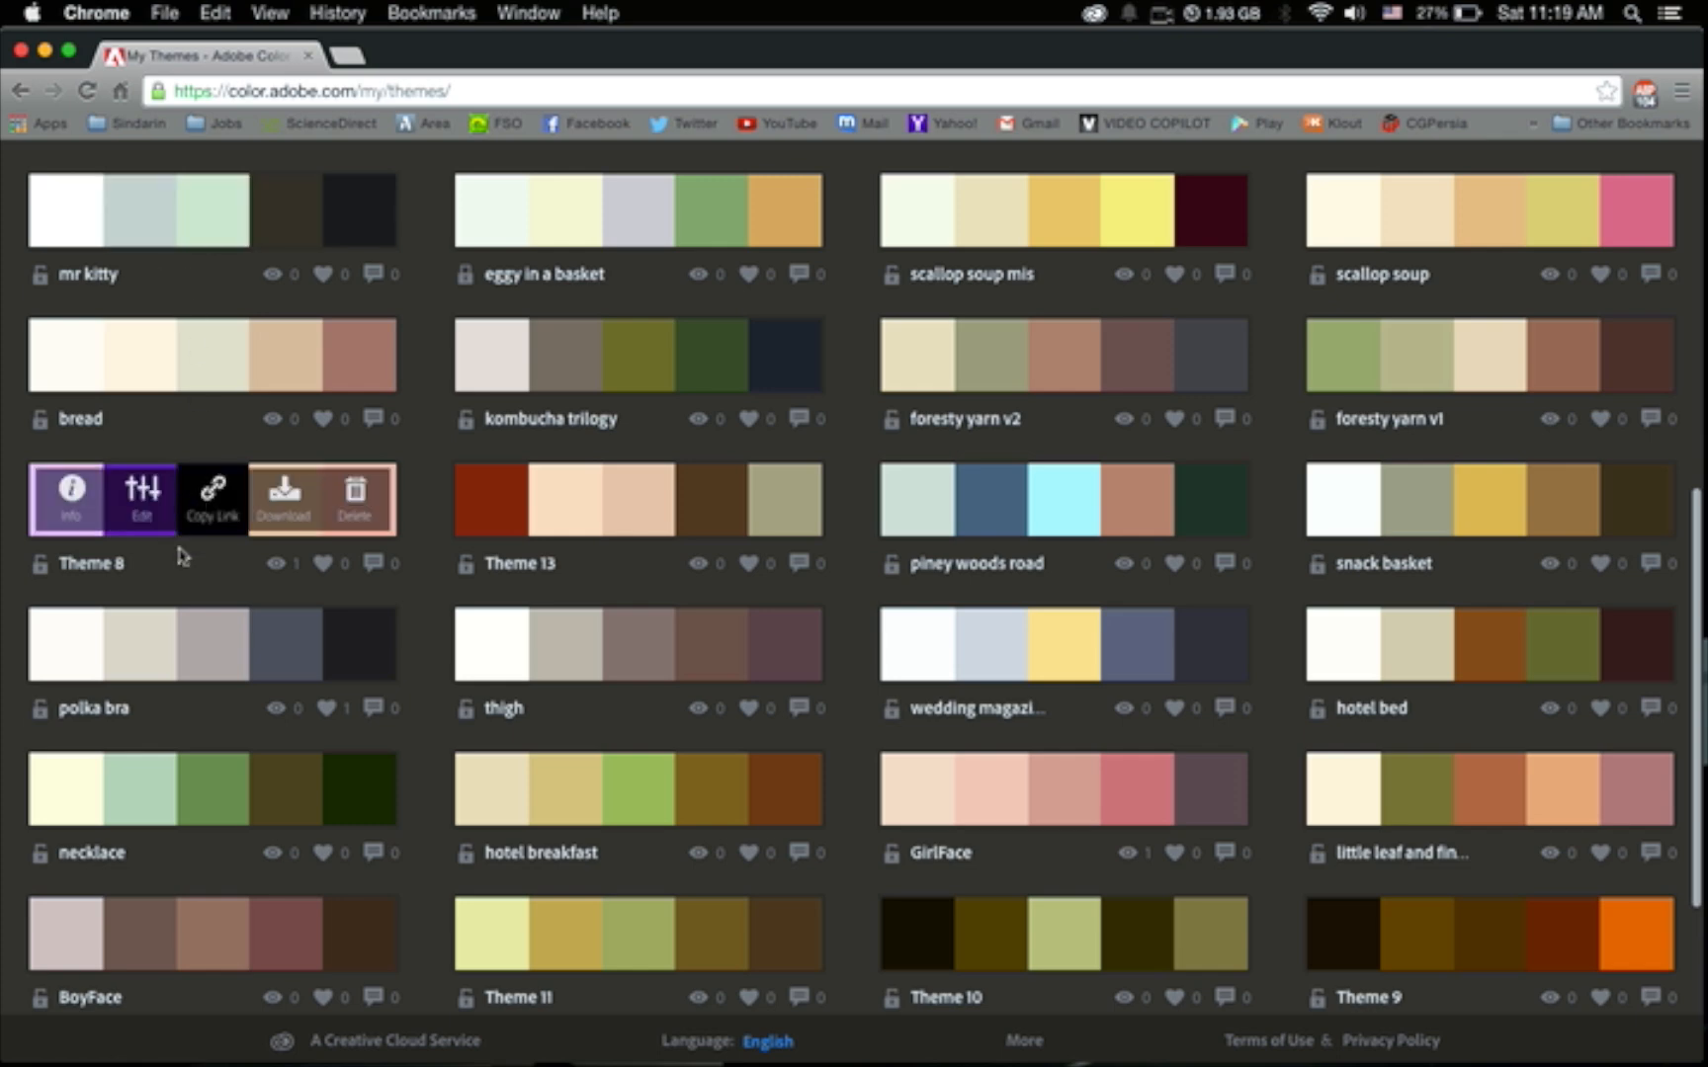
pyautogui.moveTo(660, 529)
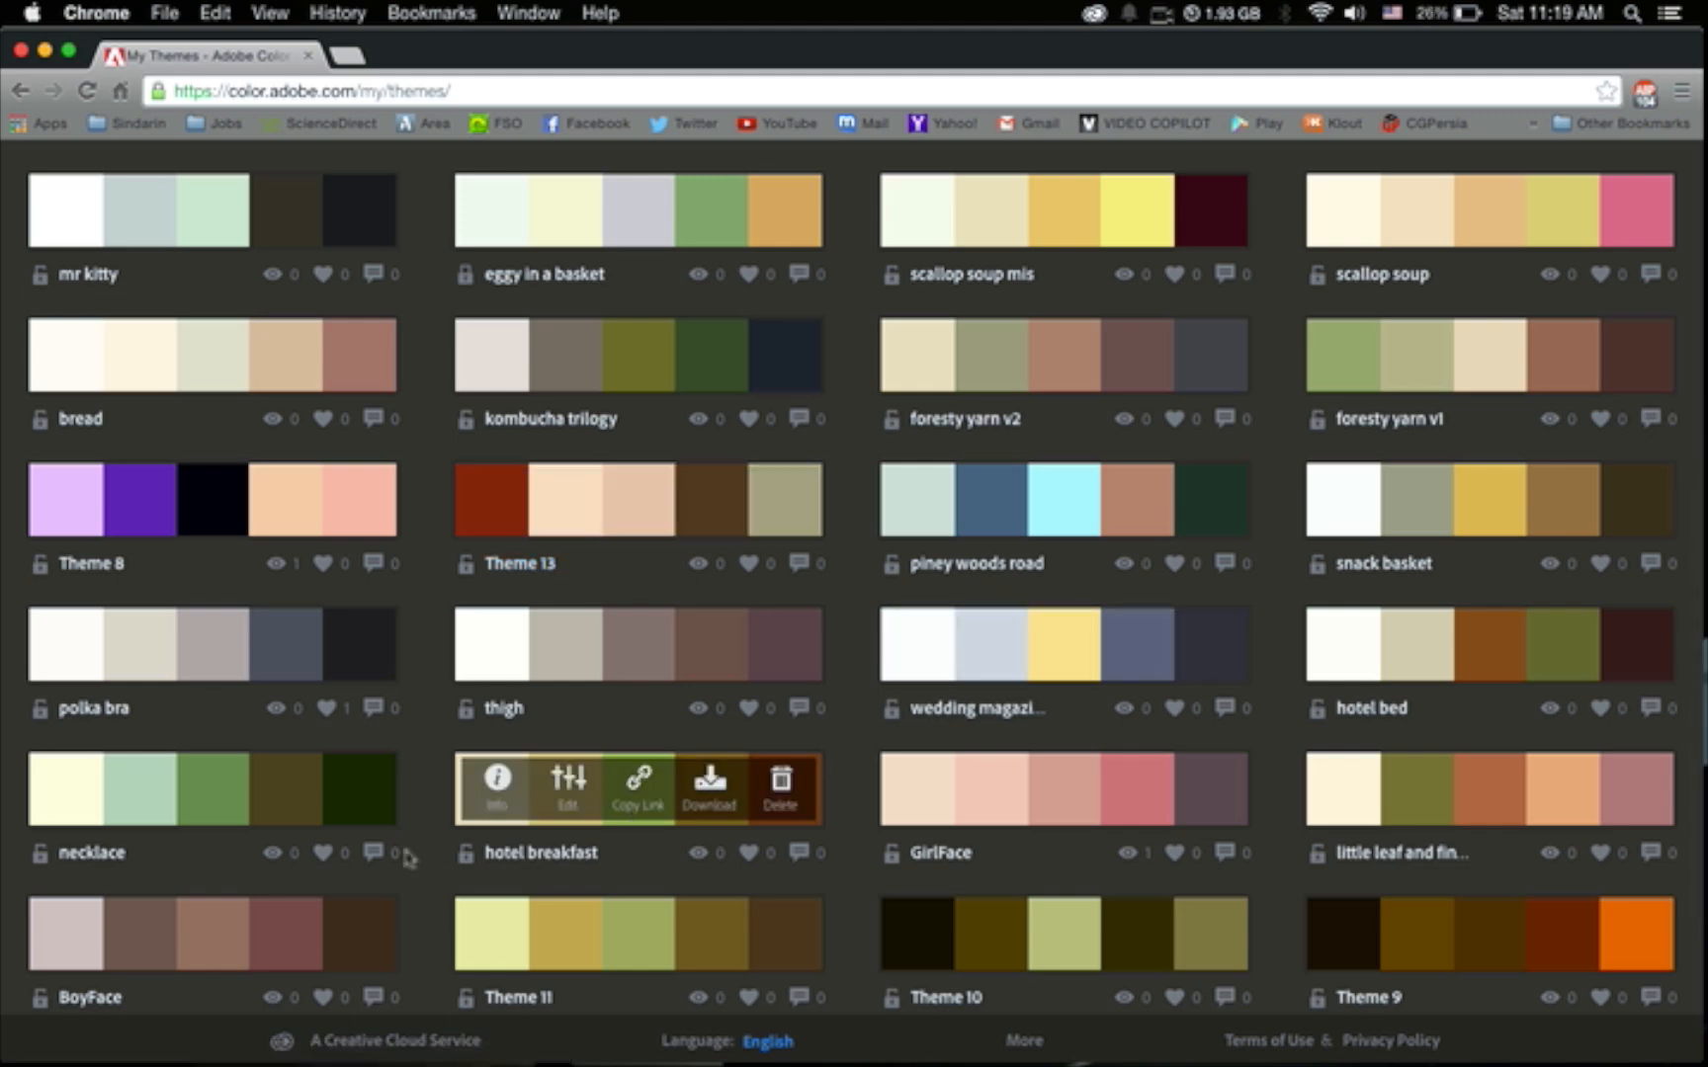
pyautogui.scroll(-2, 408, 857)
pyautogui.scroll(-4, 408, 858)
pyautogui.scroll(8, 408, 857)
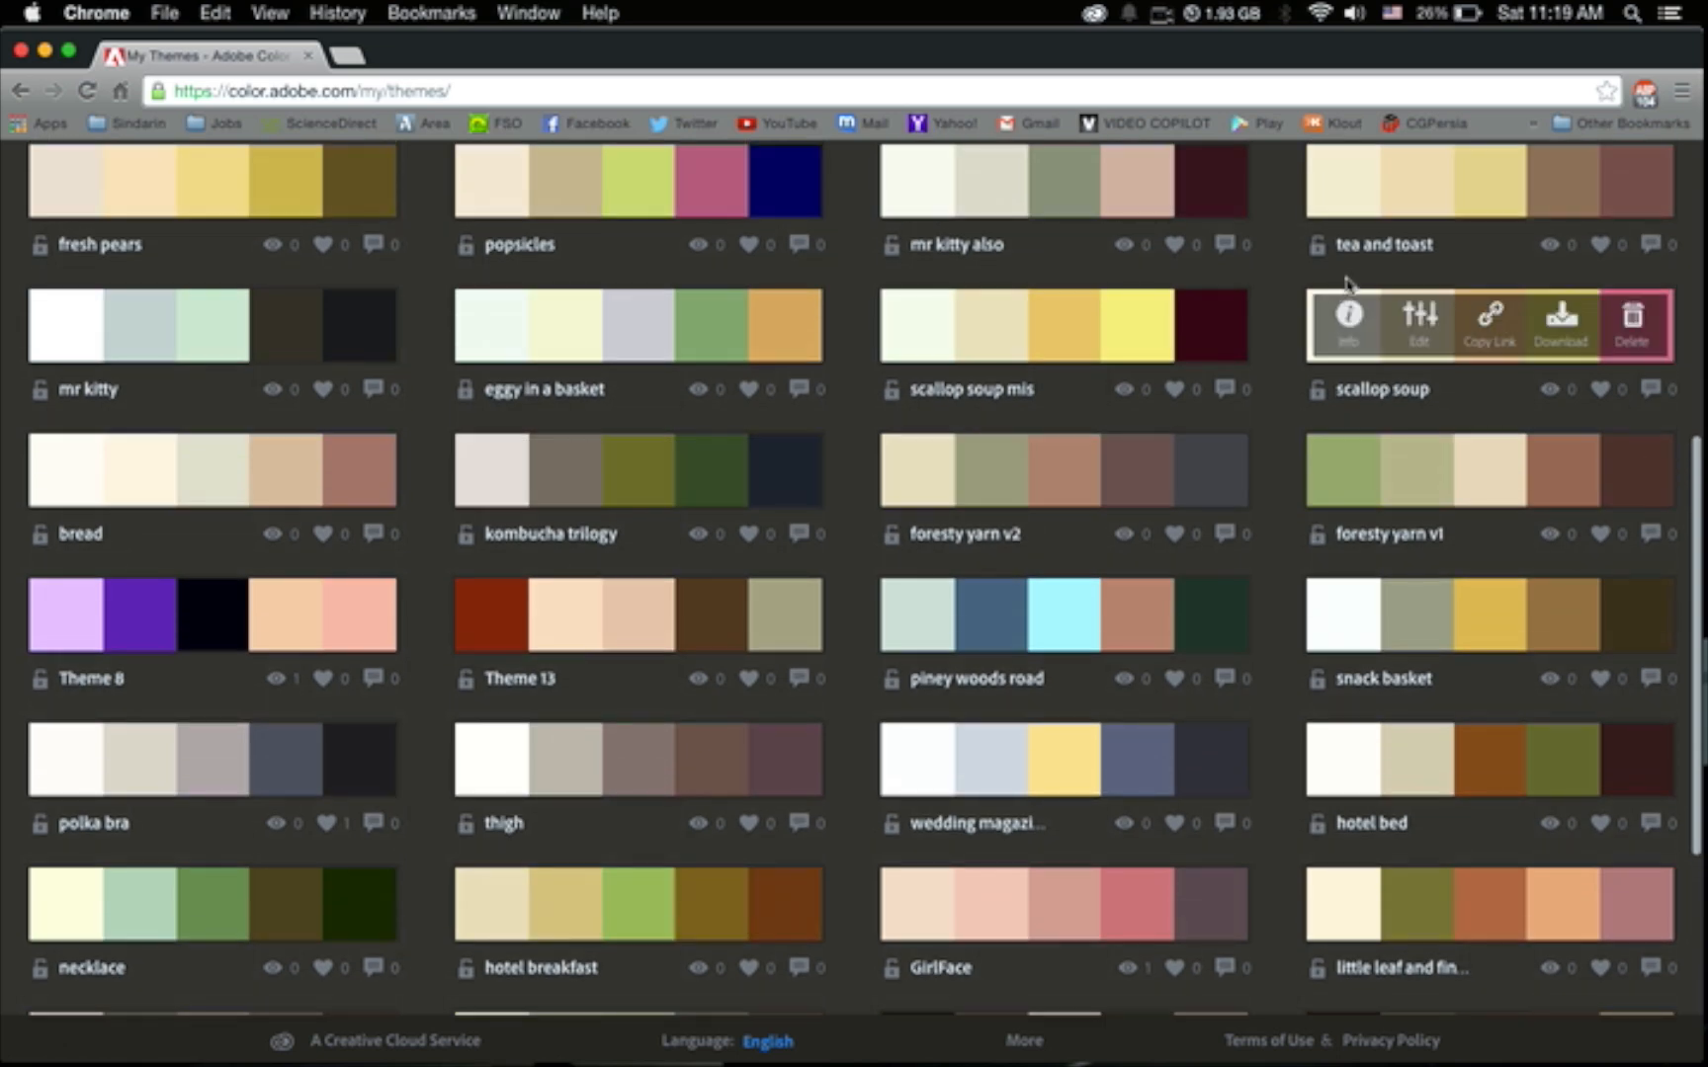
pyautogui.click(1370, 247)
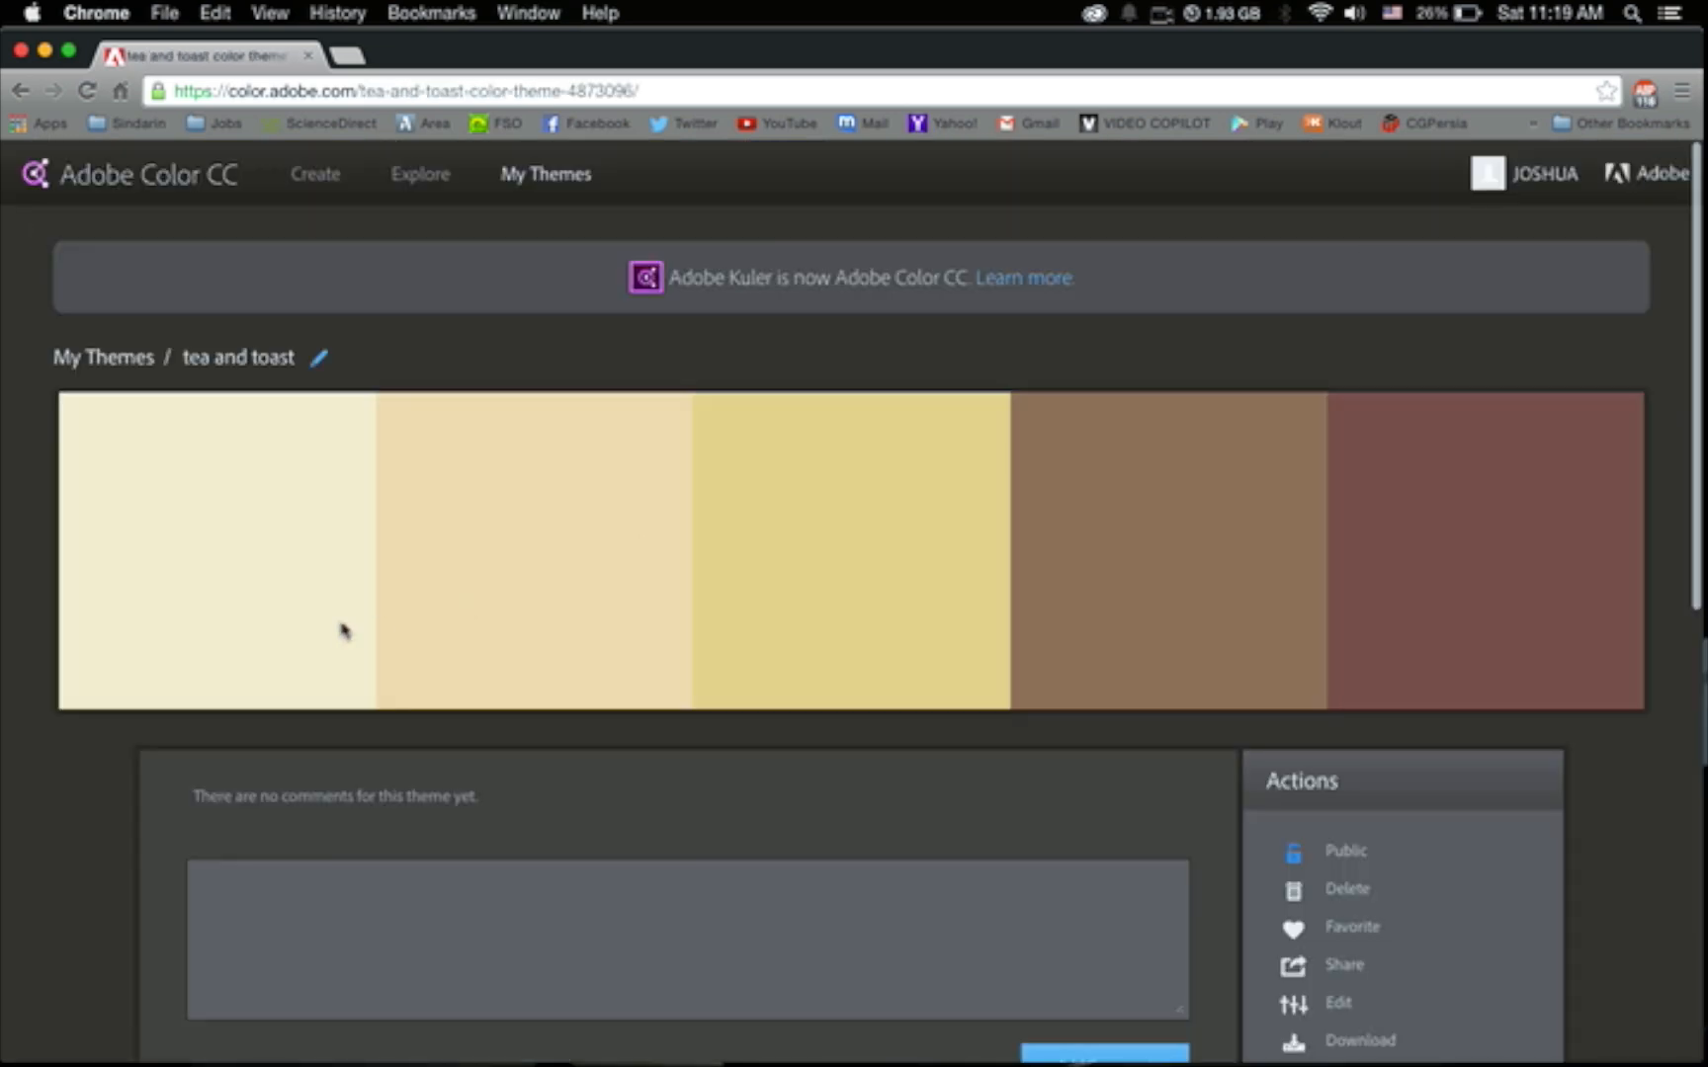